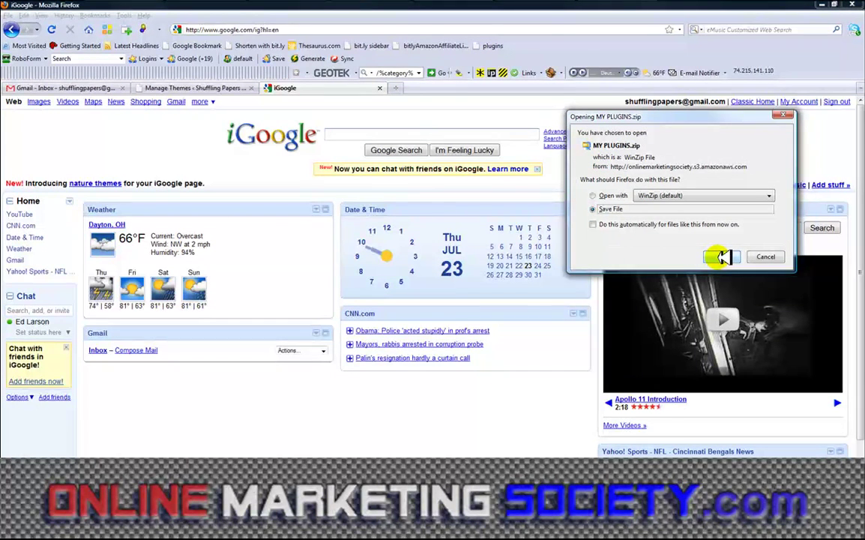
# Save MY PLUGINS.zip, extract its plugin folders into the Shuffling Papers plugins folder, and put the file window away
pyautogui.click(722, 256)
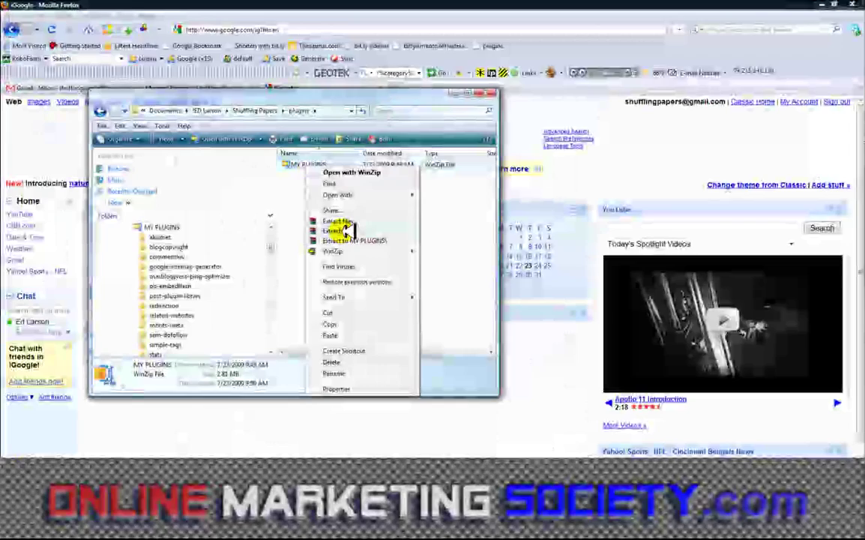
pyautogui.click(346, 231)
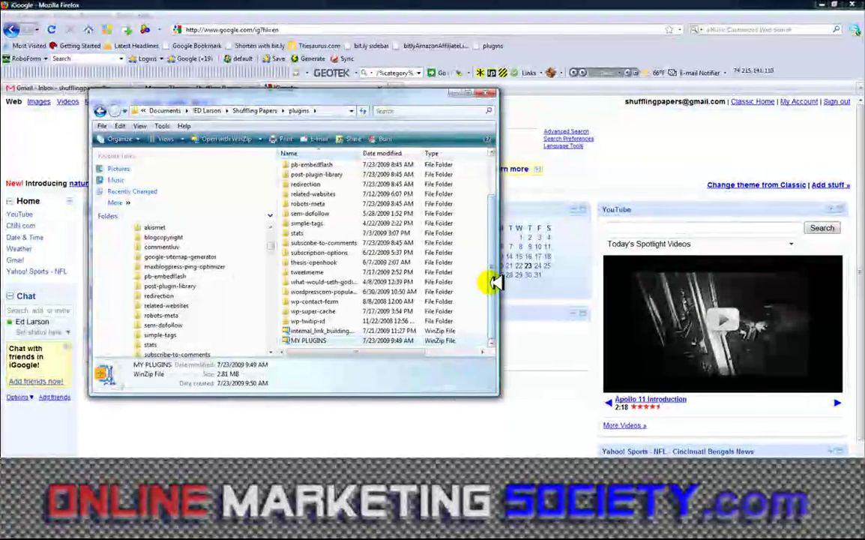
pyautogui.moveTo(492, 283); pyautogui.dragTo(500, 303)
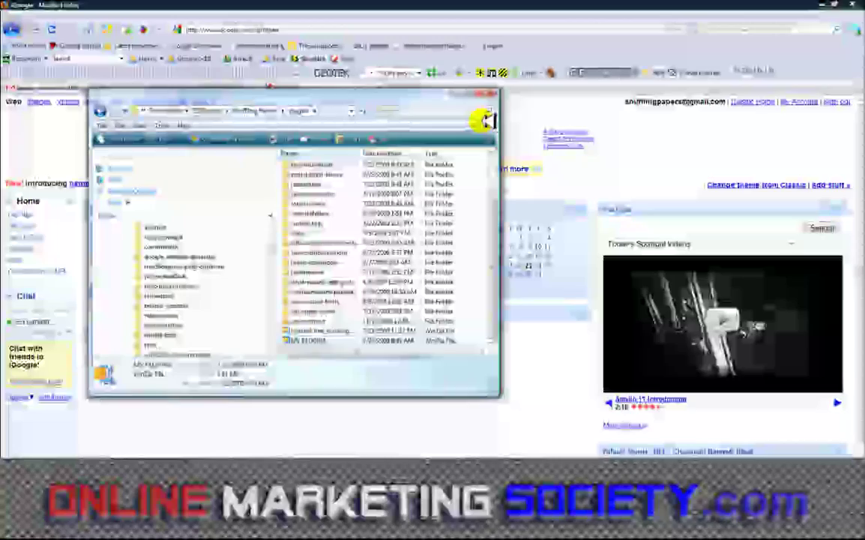
pyautogui.click(461, 93)
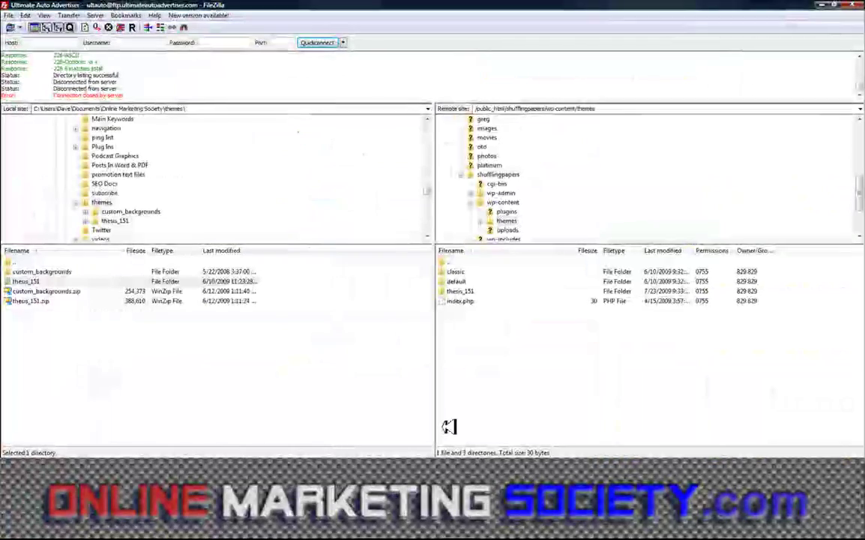
# Switch to FileZilla and connect to the saved Ultimate Auto Advertiser site from the Site Manager
pyautogui.click(38, 44)
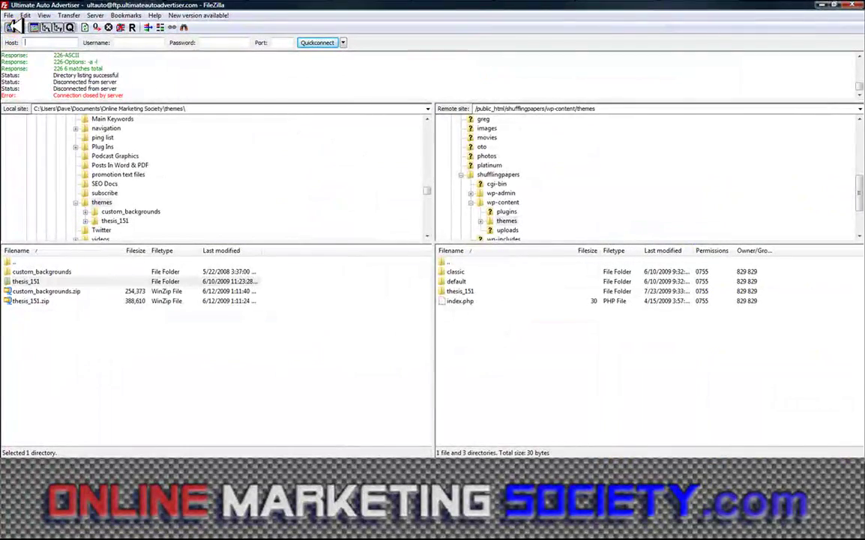
pyautogui.click(13, 27)
pyautogui.moveTo(392, 232); pyautogui.dragTo(396, 278)
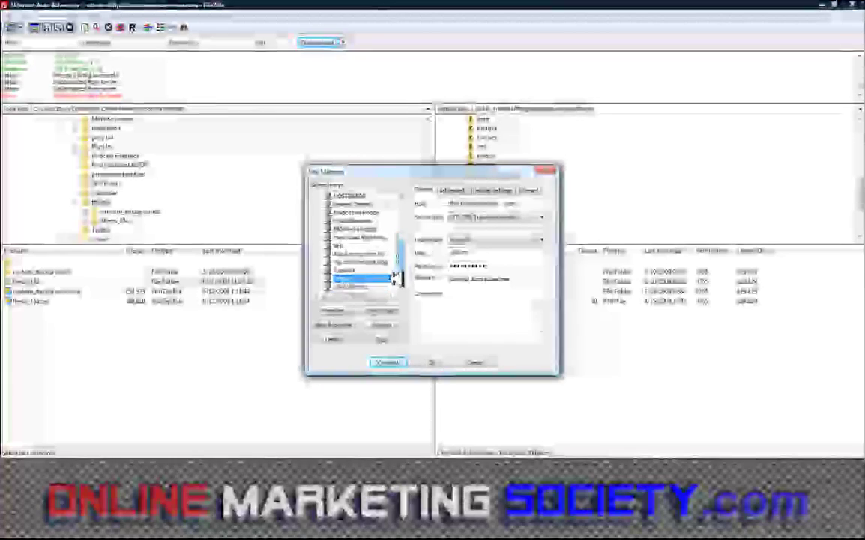
pyautogui.click(387, 362)
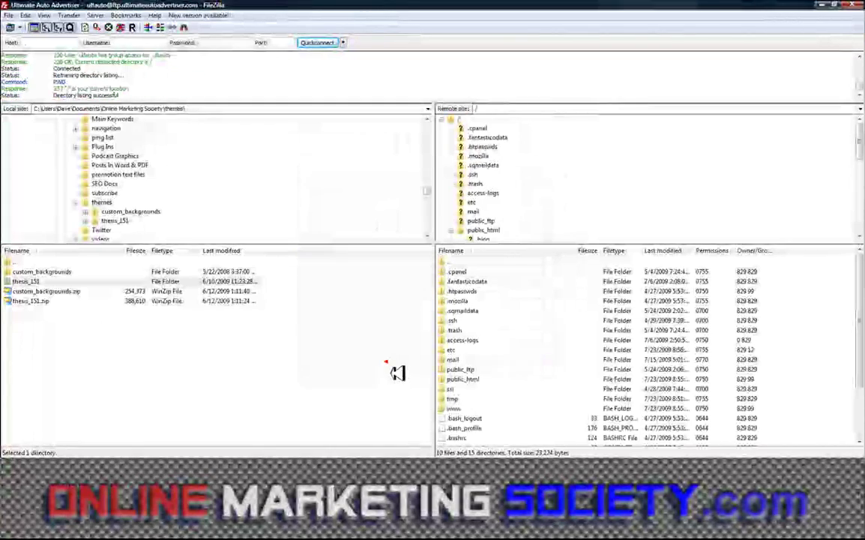
# Open the remote folder /public_html/shufflingpapers/wp-content/plugins
pyautogui.doubleClick(474, 379)
pyautogui.click(480, 379)
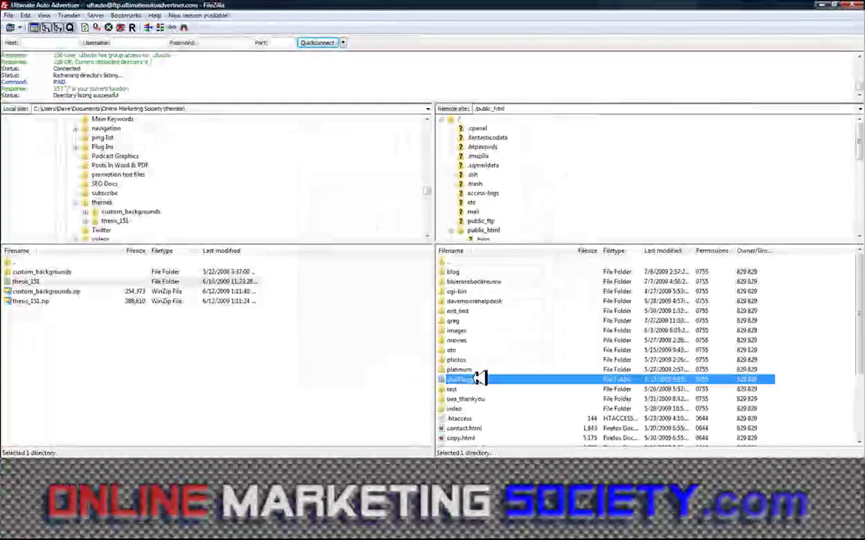
pyautogui.doubleClick(480, 378)
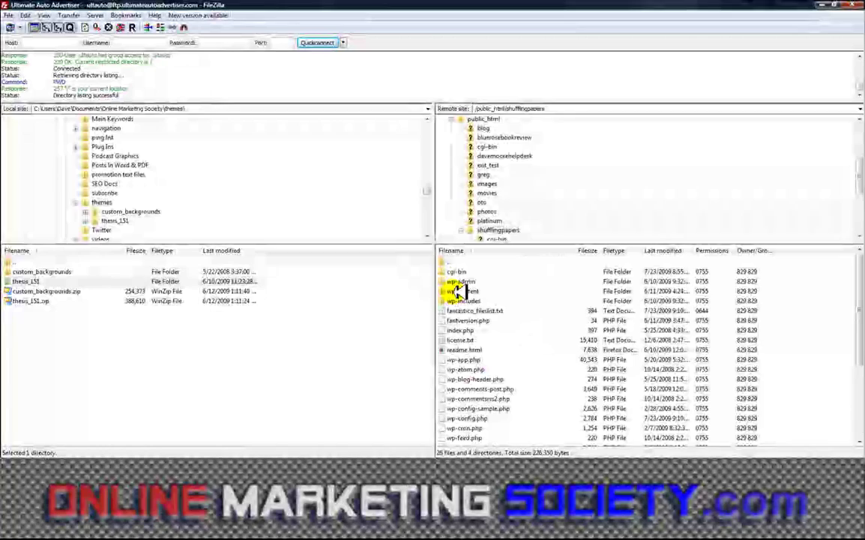
pyautogui.doubleClick(460, 291)
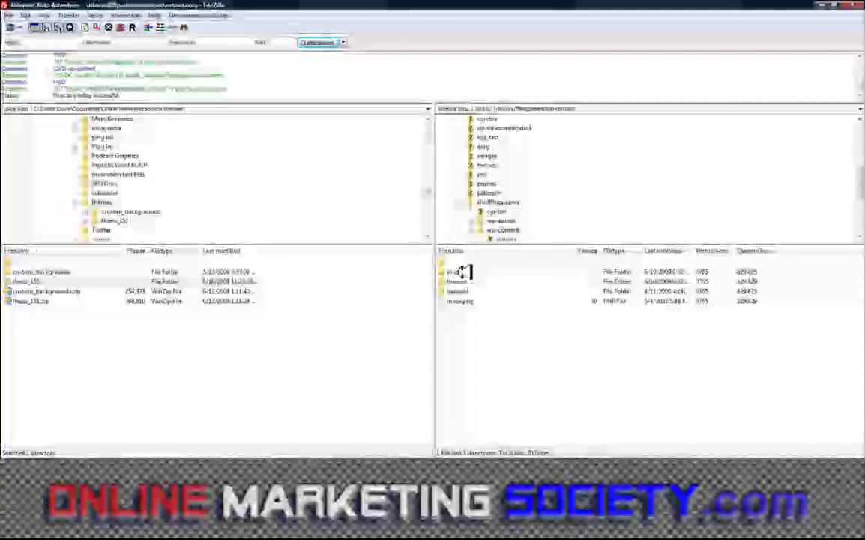
pyautogui.doubleClick(458, 271)
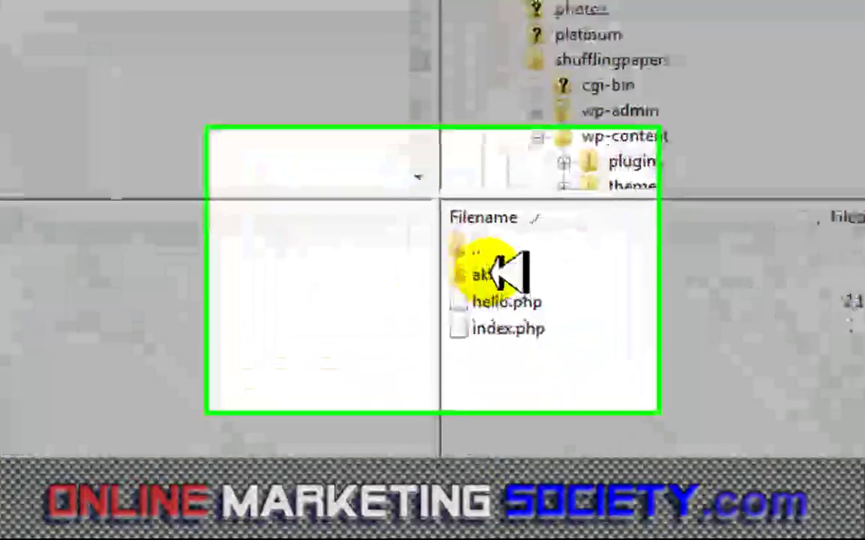
# Delete the akismet folder and hello.php from the remote plugins folder, keeping index.php
pyautogui.click(463, 272)
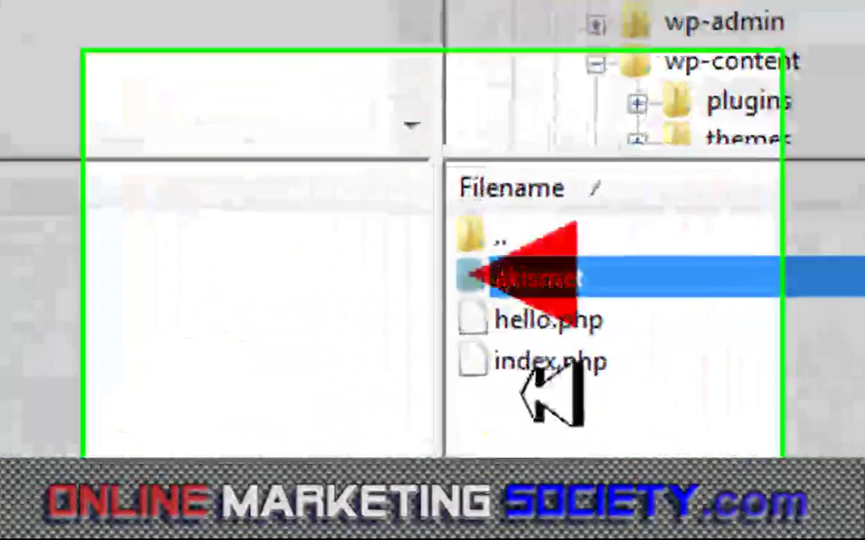
pyautogui.click(525, 346)
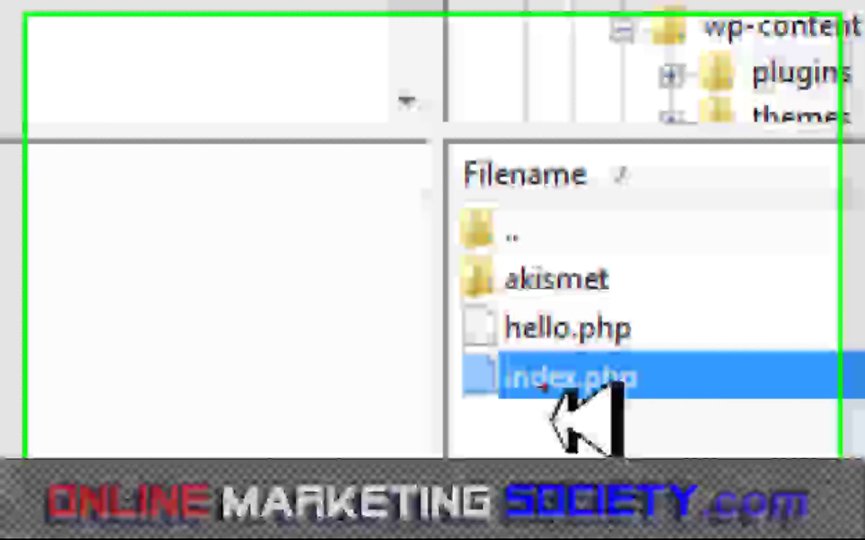
pyautogui.click(517, 280)
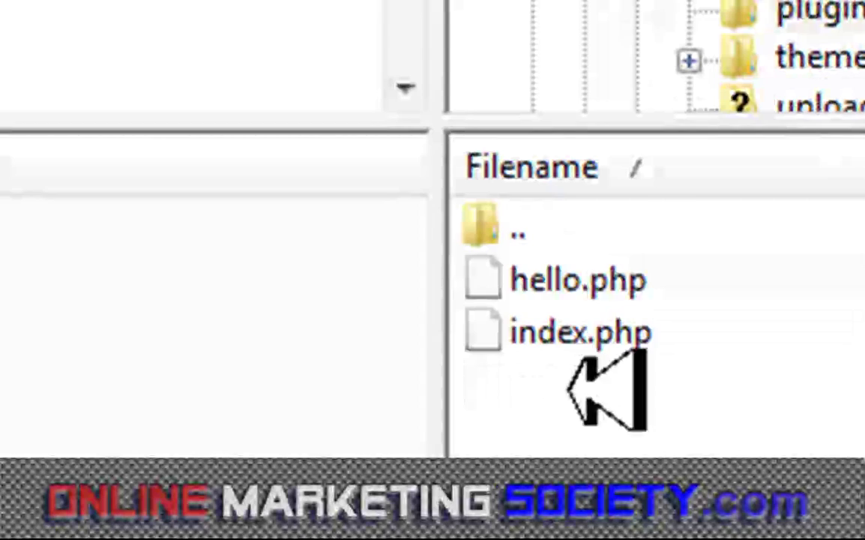
pyautogui.click(589, 285)
pyautogui.press('Delete')
pyautogui.click(450, 446)
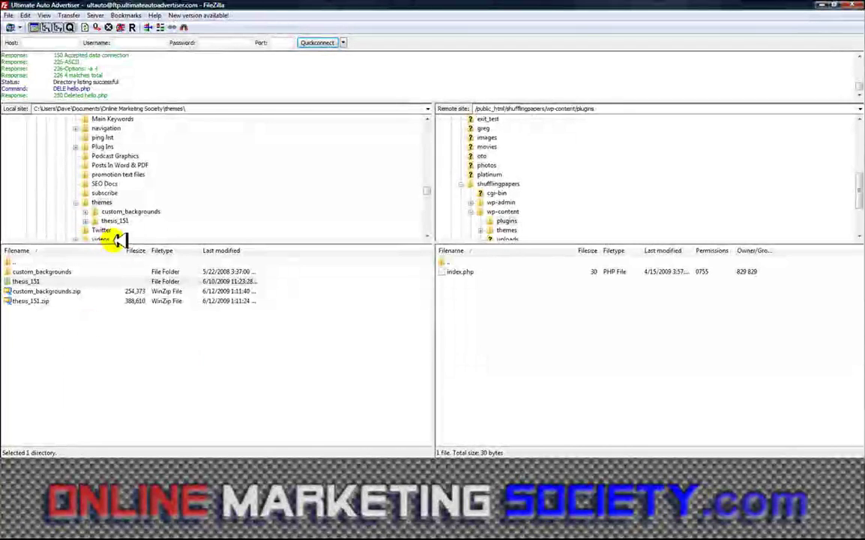
# Open the local Shuffling Papers\plugins folder inside the client's folder under Documents
pyautogui.moveTo(434, 190); pyautogui.dragTo(425, 142)
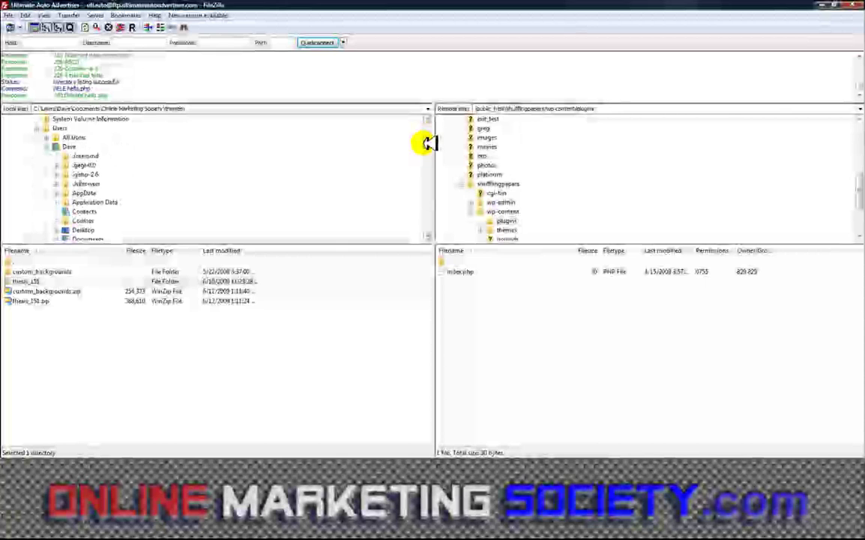
pyautogui.moveTo(434, 142); pyautogui.dragTo(433, 172)
pyautogui.click(97, 155)
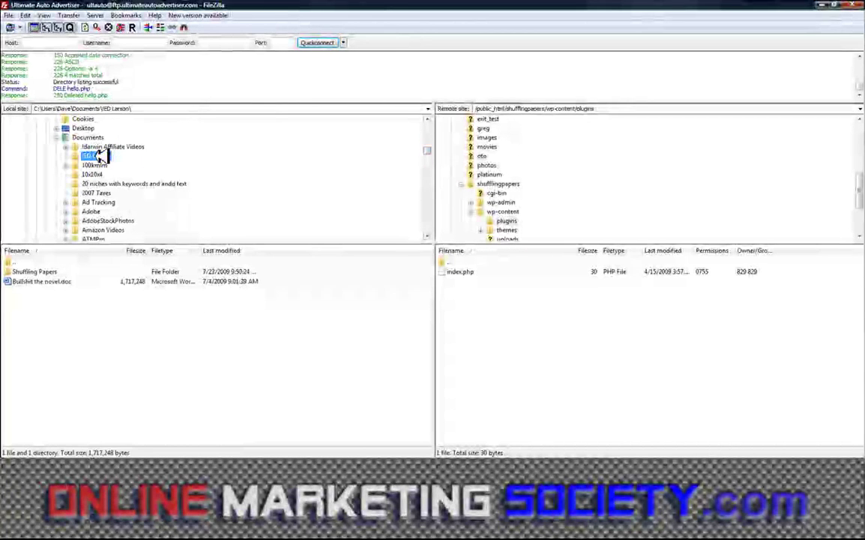
pyautogui.doubleClick(37, 270)
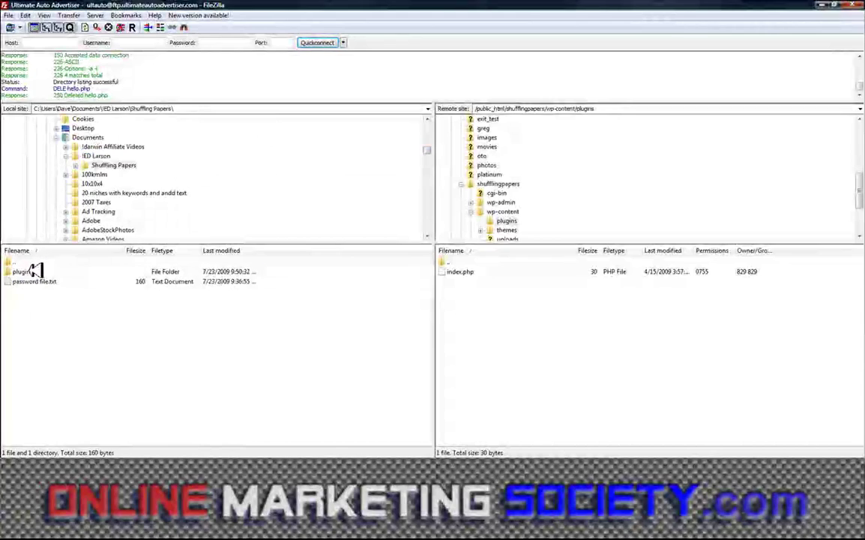
pyautogui.doubleClick(37, 271)
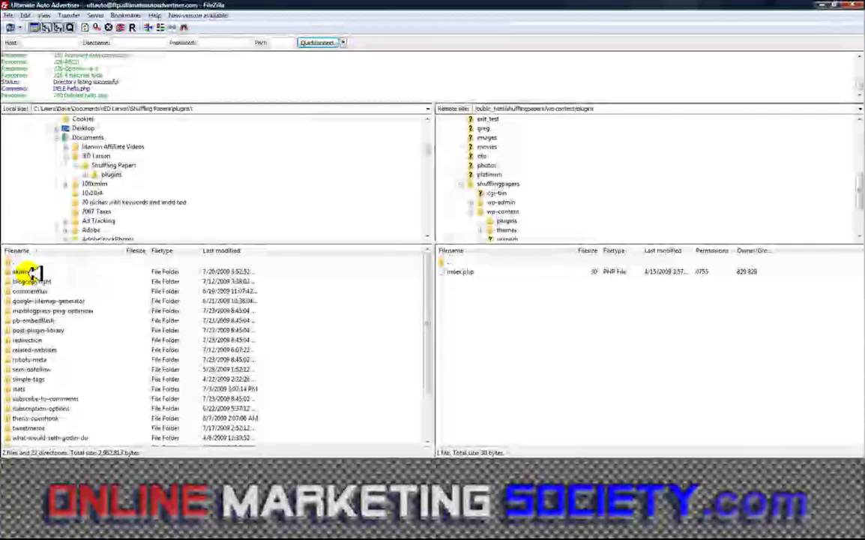
# Upload all extracted plugin folders, from akismet through wp-twitip-id but not the zip files, to the remote plugins folder
pyautogui.click(33, 271)
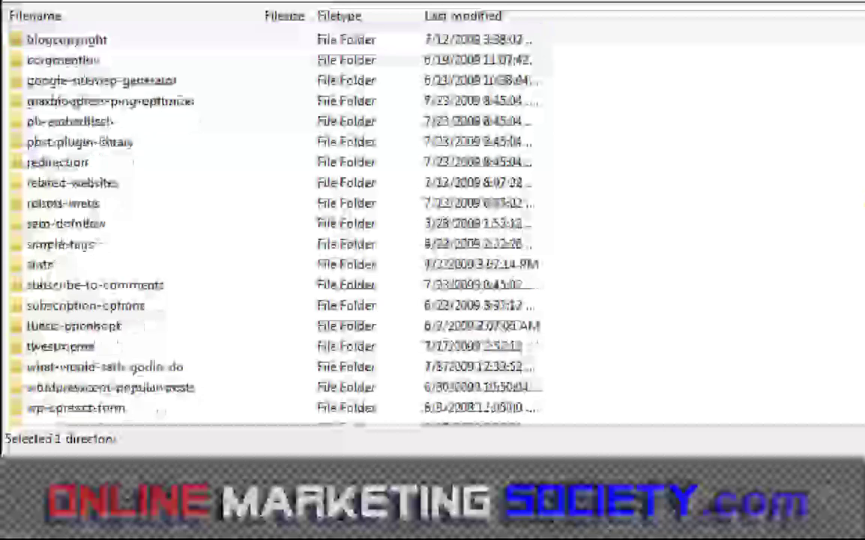
pyautogui.scroll(-1, 71, 390)
pyautogui.scroll(1, 71, 390)
pyautogui.scroll(-2, 71, 402)
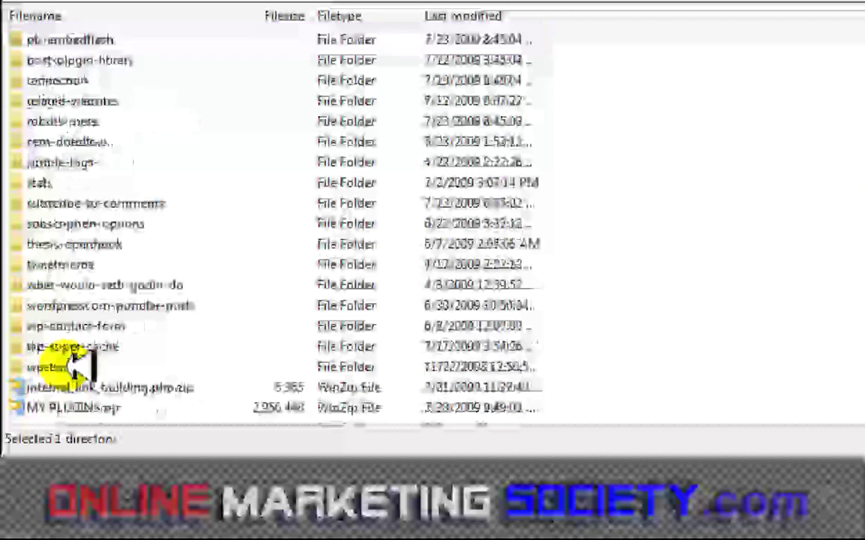
pyautogui.scroll(2, 77, 363)
pyautogui.scroll(-2, 83, 367)
pyautogui.keyDown('shift'); pyautogui.click(83, 367); pyautogui.keyUp('shift')
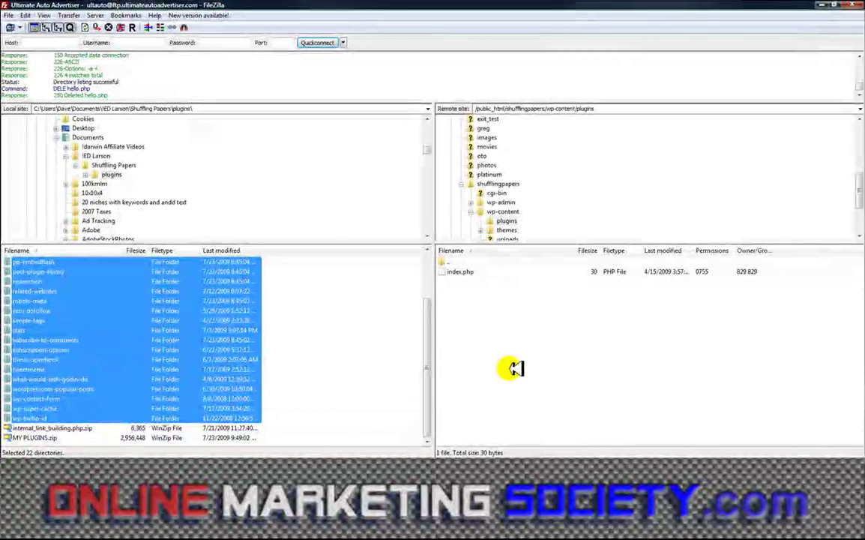
pyautogui.moveTo(513, 368); pyautogui.dragTo(512, 367)
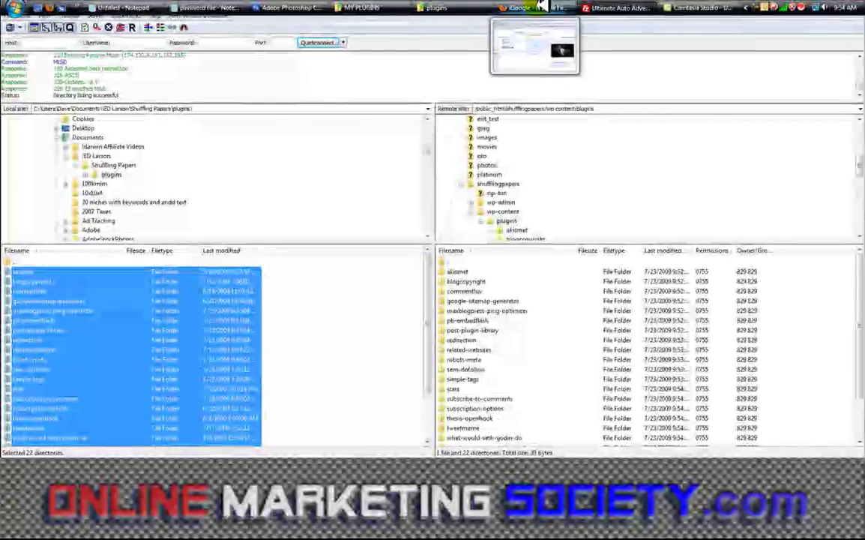
# Switch to Firefox and open the Manage Plugins page in the Shuffling Papers WordPress admin
pyautogui.moveTo(441, 7)
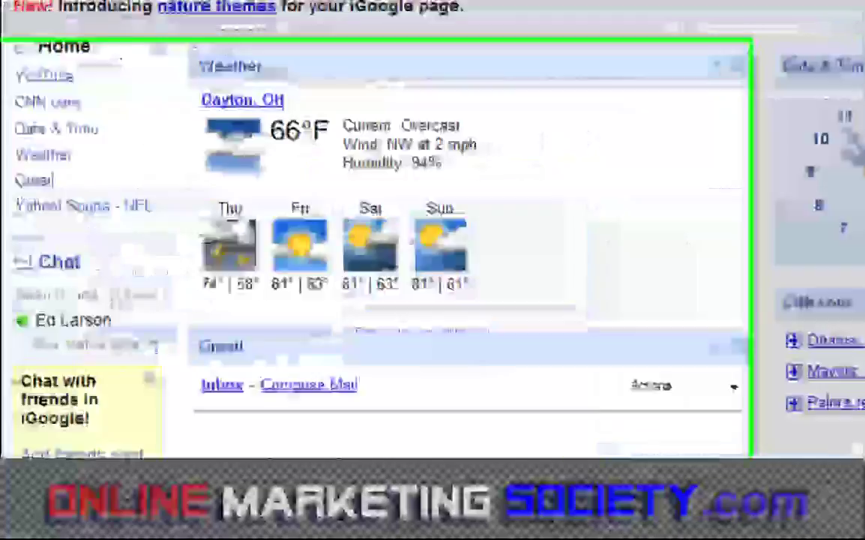
pyautogui.click(194, 88)
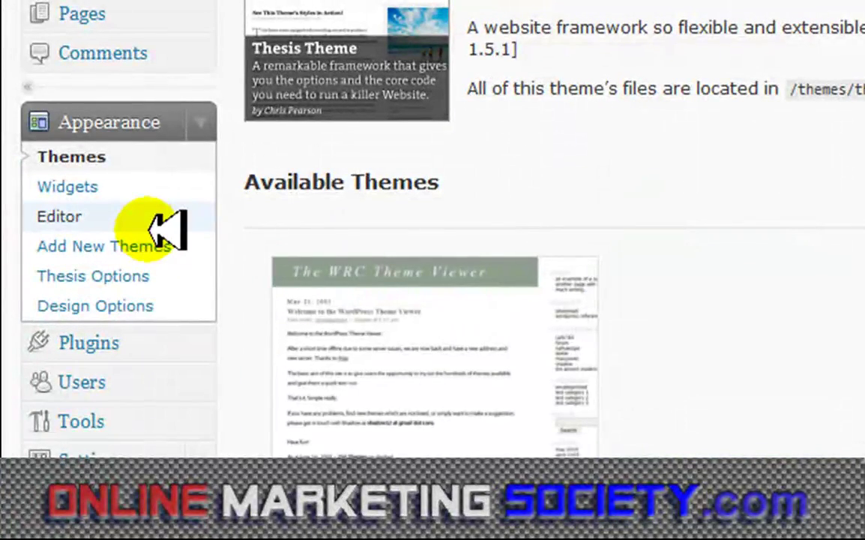
pyautogui.click(105, 344)
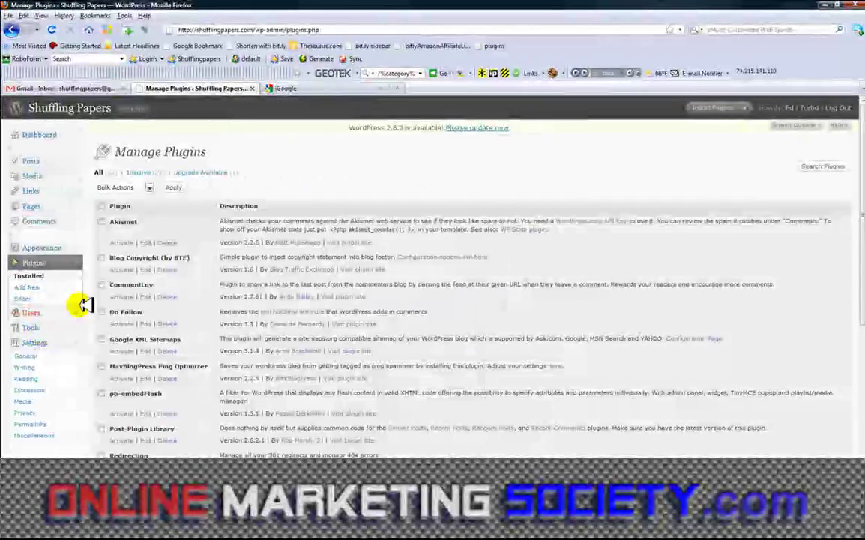
# Select every installed plugin and activate them all with one bulk action
pyautogui.scroll(-10, 432, 270)
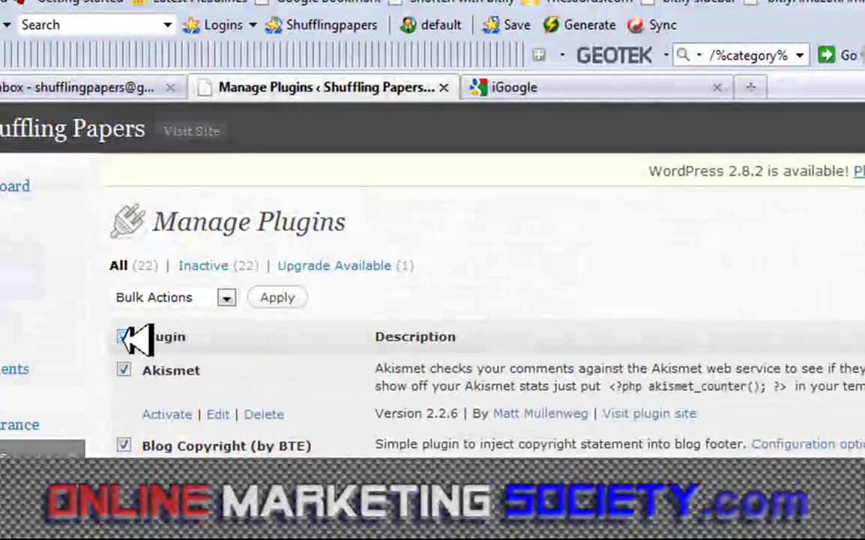
pyautogui.click(226, 299)
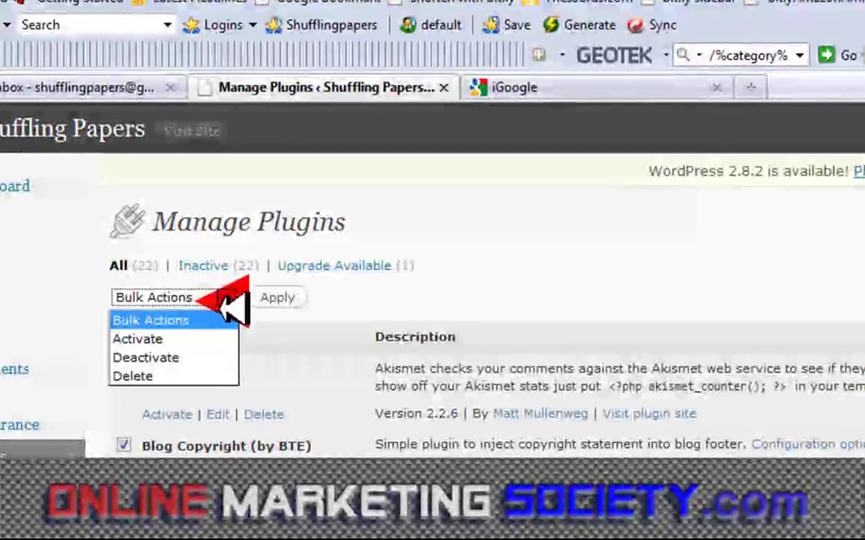
pyautogui.click(217, 339)
pyautogui.click(270, 299)
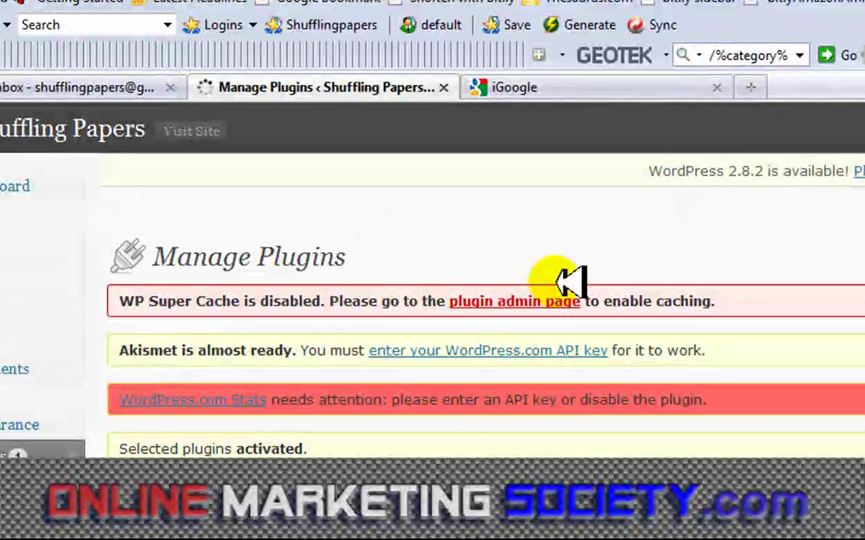
# Open the WordPress.com Stats plugin settings and follow the link for getting an API key to the WordPress.com sign-up page
pyautogui.scroll(-8, 484, 439)
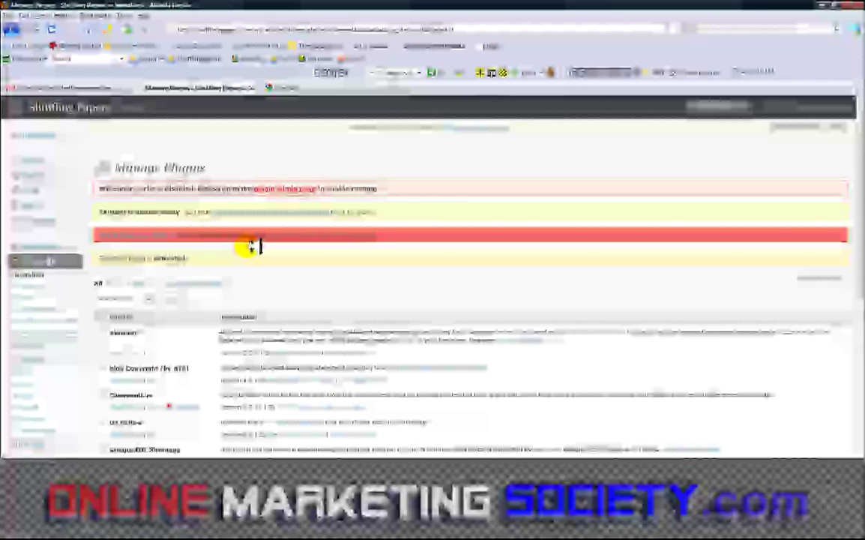
pyautogui.click(251, 242)
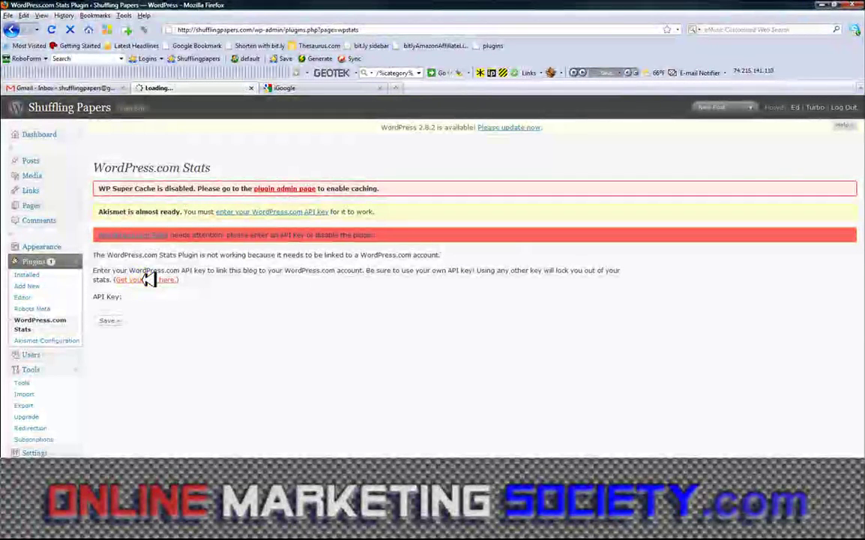
pyautogui.click(148, 279)
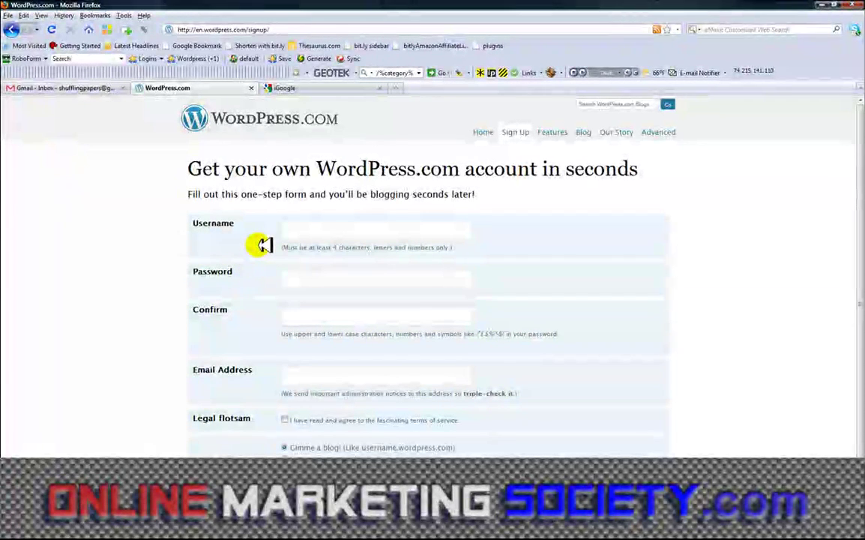
# Register a username-only WordPress.com account with username, password and e-mail address, accept the terms, and enter the profile's first and last name
pyautogui.scroll(-1, 264, 245)
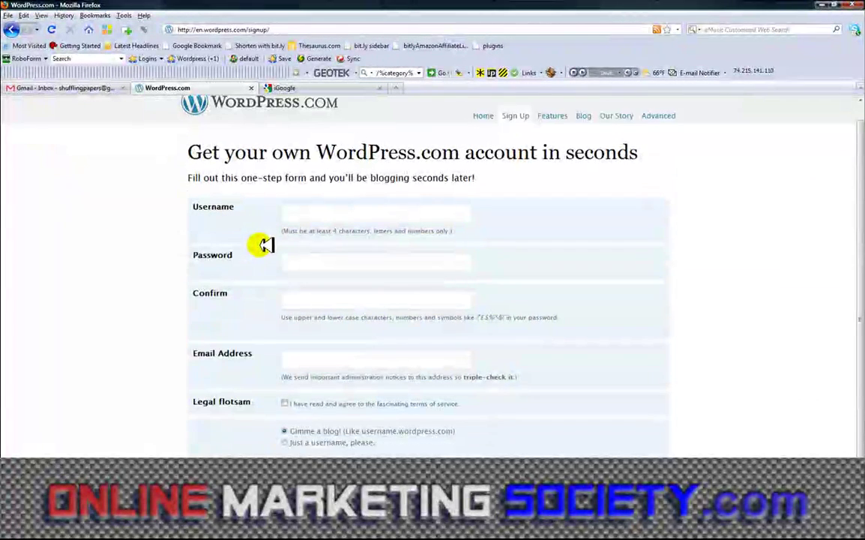
pyautogui.click(307, 209)
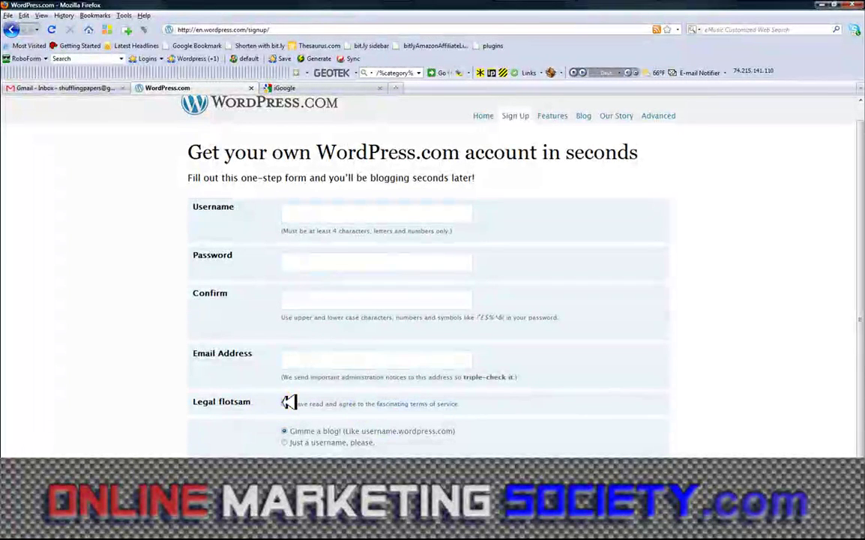
pyautogui.click(433, 404)
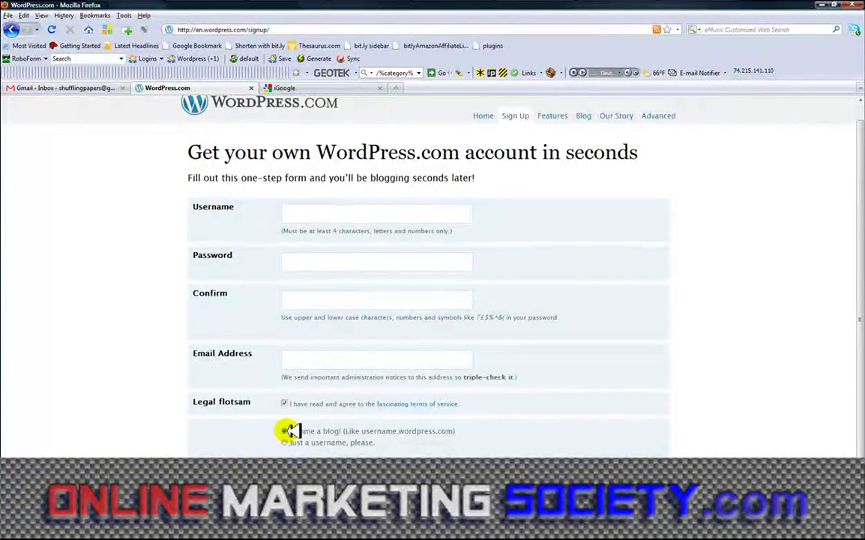
pyautogui.click(308, 217)
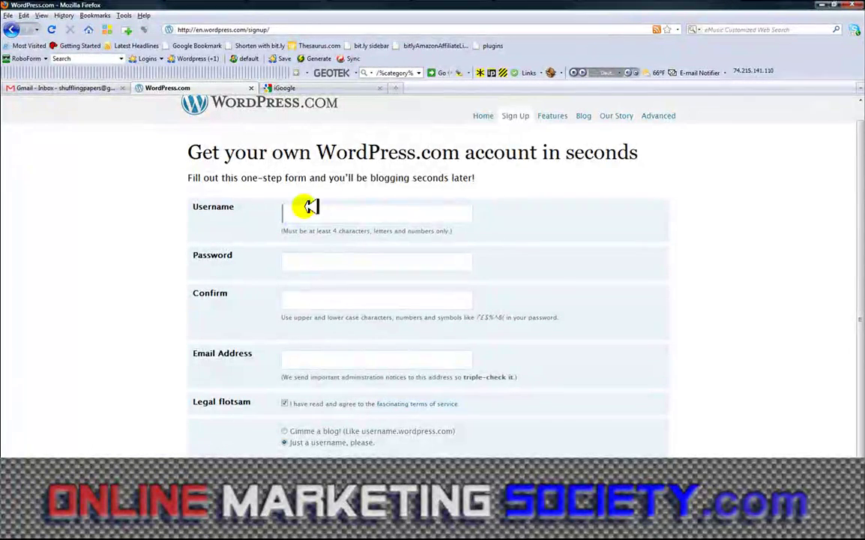
pyautogui.write('s')
pyautogui.click(352, 227)
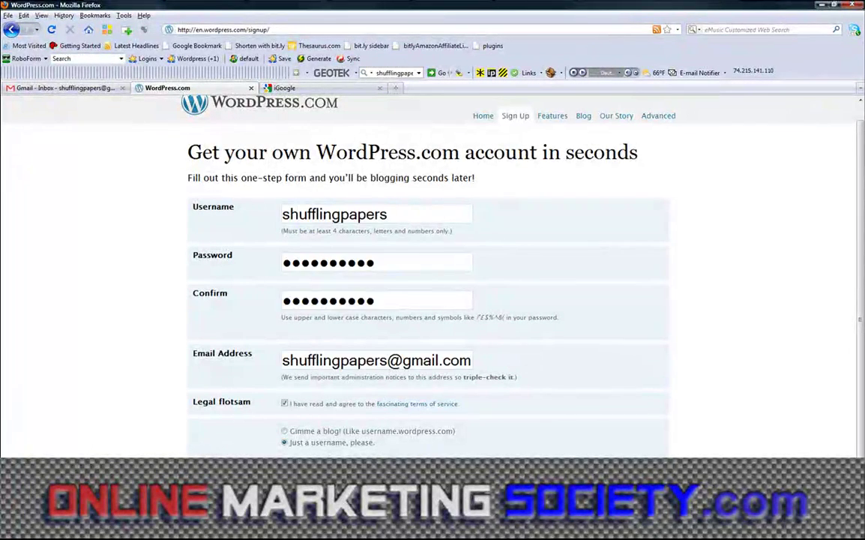
pyautogui.press('Return')
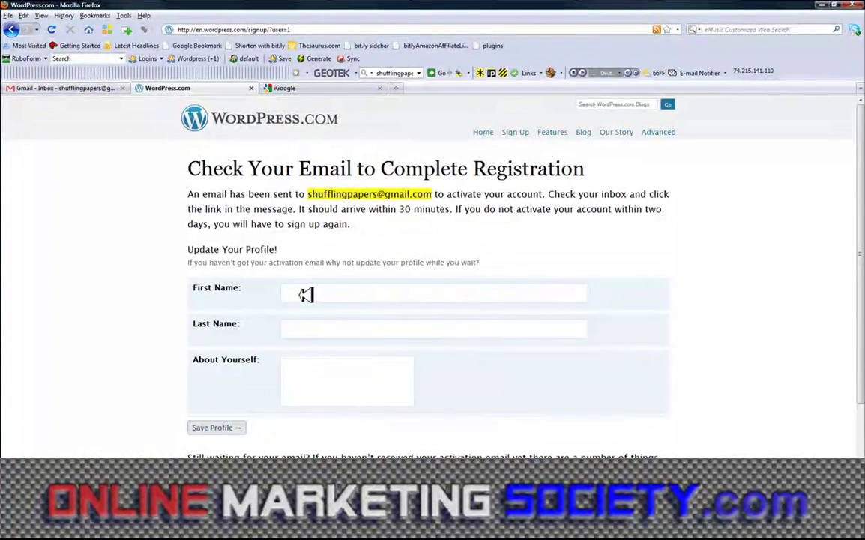
pyautogui.write('Larson')
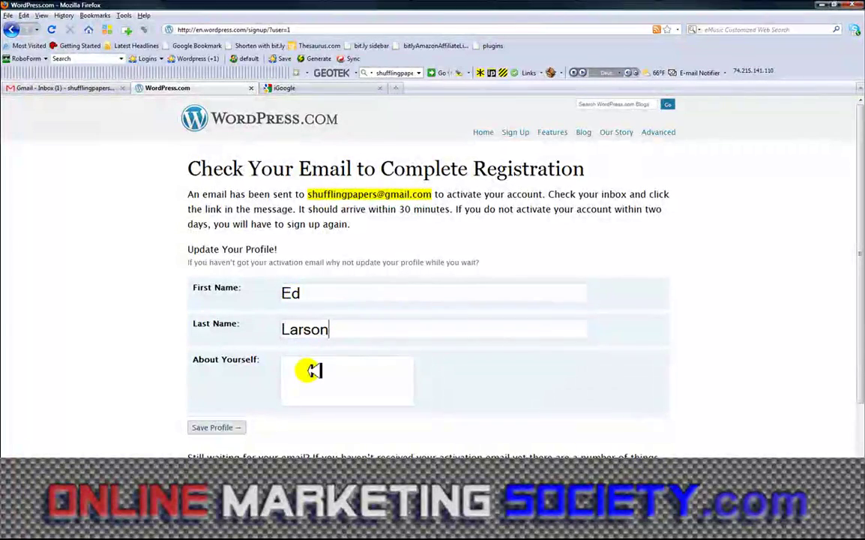
pyautogui.scroll(-3, 177, 373)
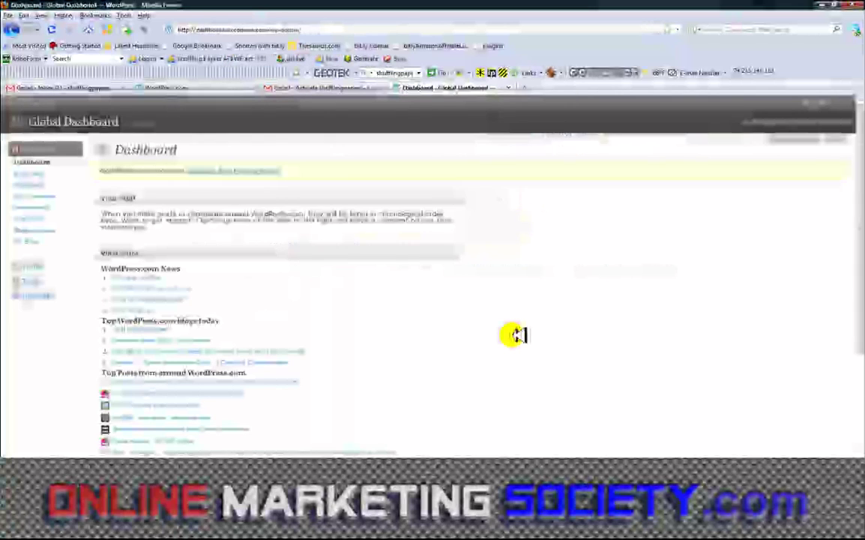
# Open the account profile from the WordPress.com Global Dashboard and copy its API key
pyautogui.click(30, 240)
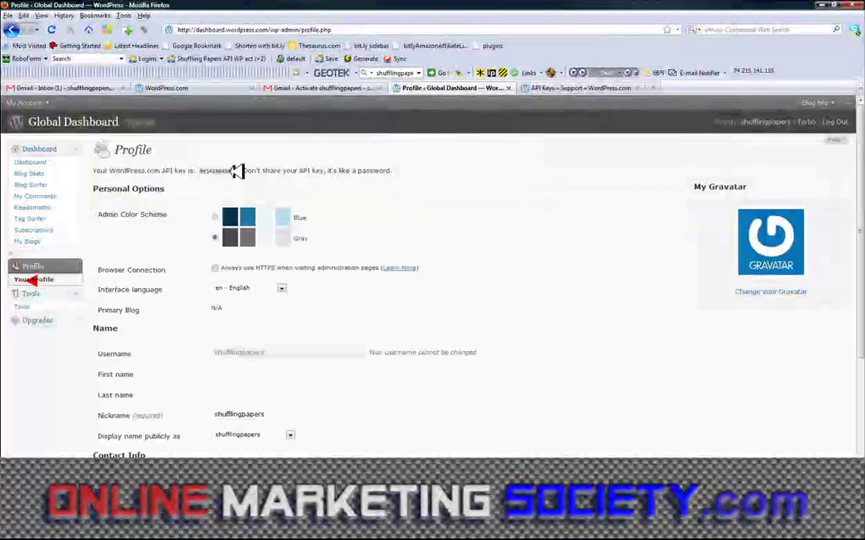
pyautogui.rightClick(236, 172)
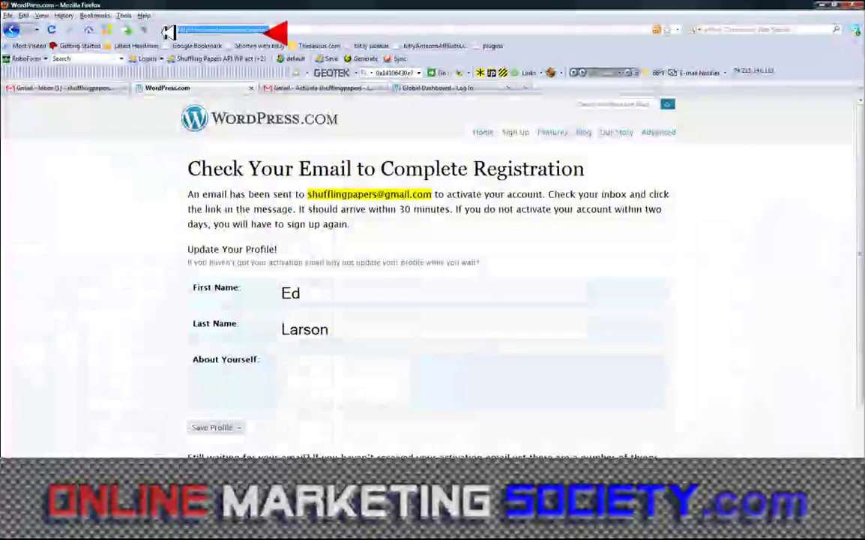
# Open the Shuffling Papers blog's admin dashboard at shufflingpapers.com/wp-admin
pyautogui.write('shufflingpapers.com/')
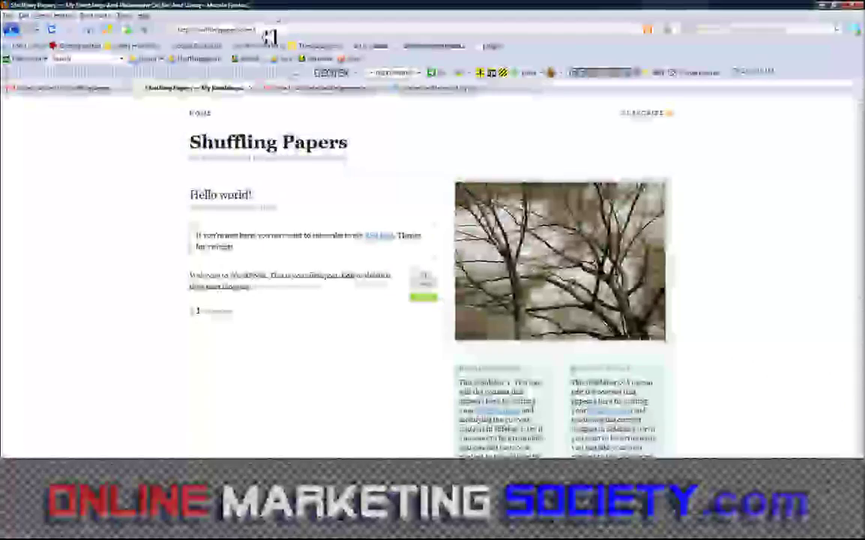
pyautogui.click(267, 30)
pyautogui.write('wp-ad')
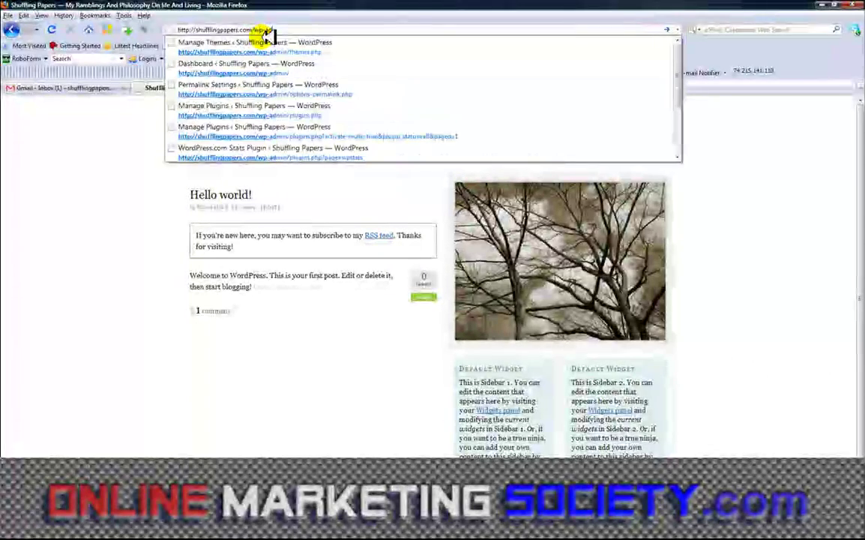
pyautogui.write('min')
pyautogui.press('Return')
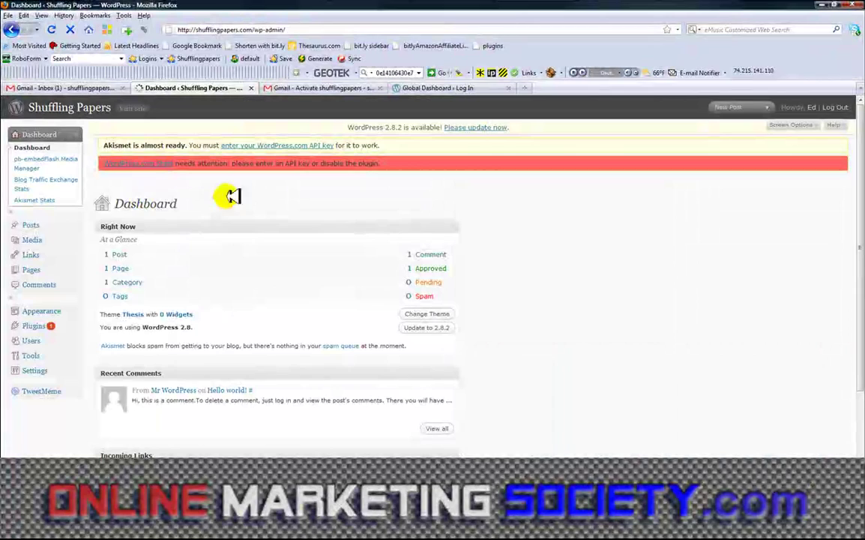
# Paste and save the API key in the WordPress.com Stats settings, and add the blog to the WordPress.com account
pyautogui.click(152, 164)
pyautogui.rightClick(154, 293)
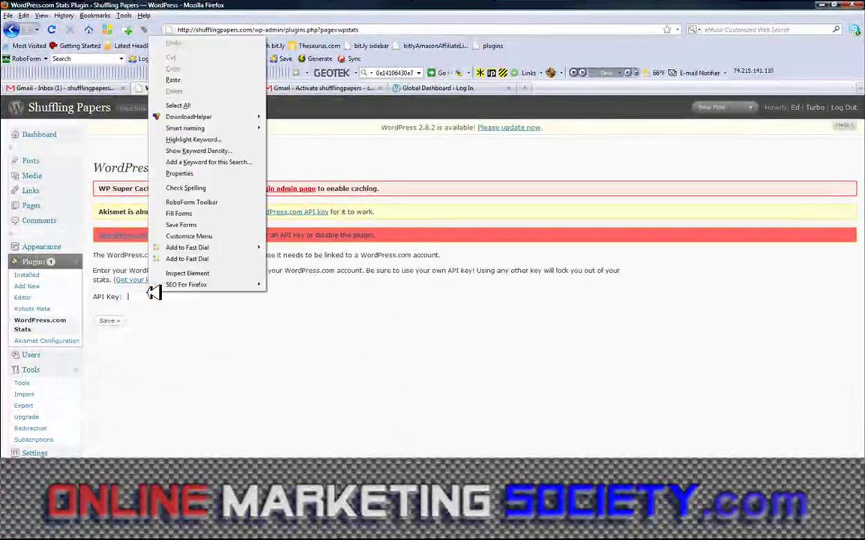
pyautogui.click(174, 80)
pyautogui.click(109, 320)
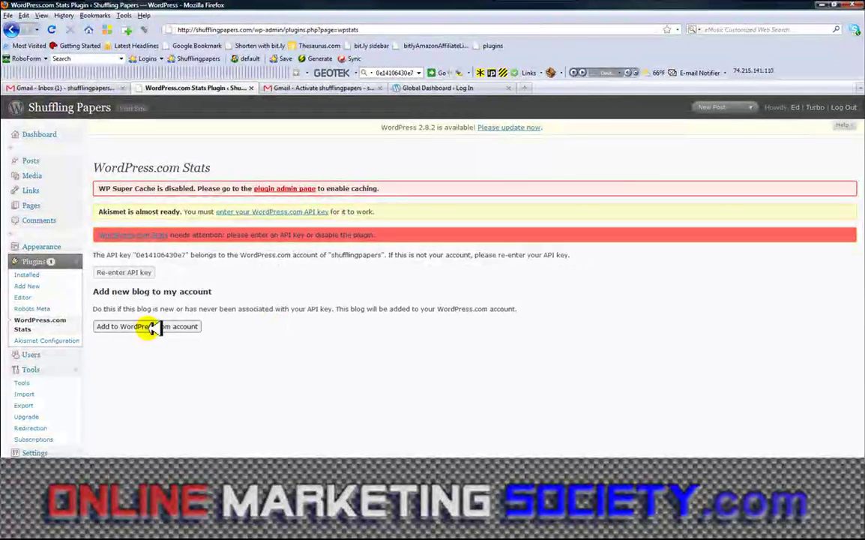
pyautogui.click(152, 327)
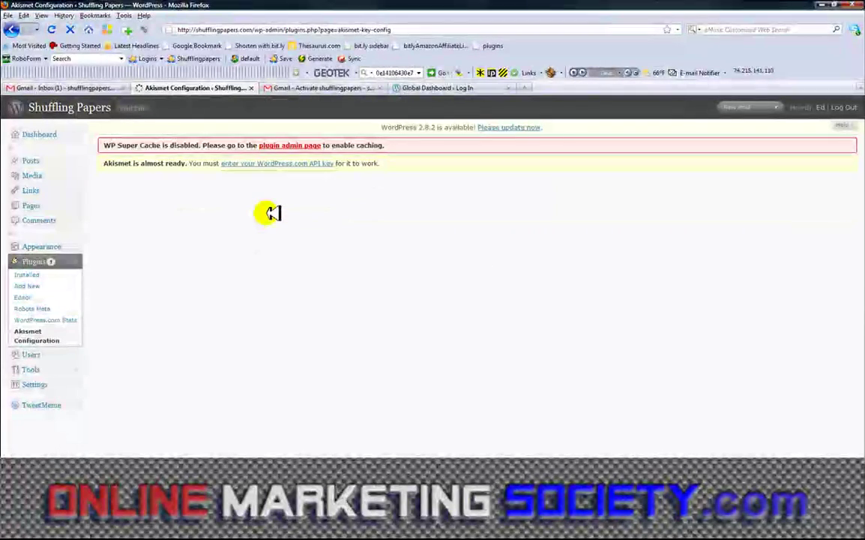
# Paste the API key into the Akismet configuration, enable discarding spam comments on posts older than a month, and save the options
pyautogui.scroll(-2, 279, 219)
pyautogui.rightClick(285, 249)
pyautogui.click(306, 298)
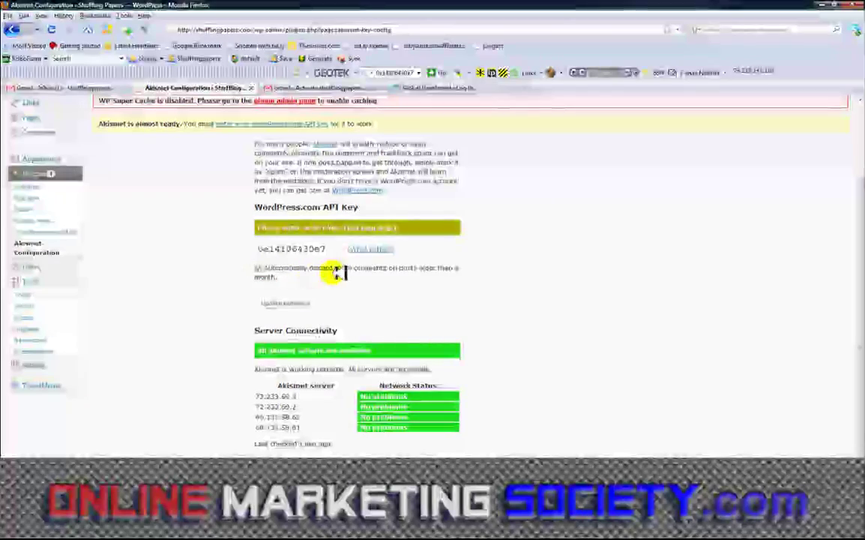
pyautogui.click(258, 267)
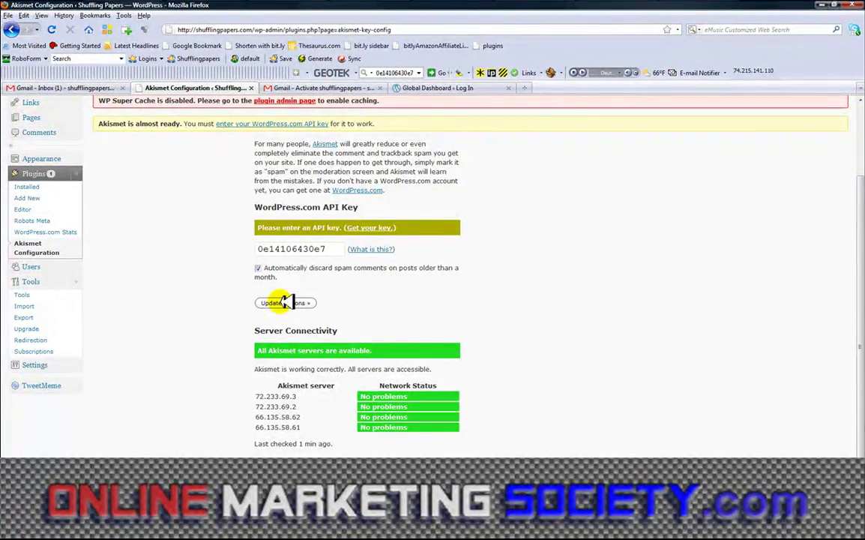
pyautogui.click(287, 302)
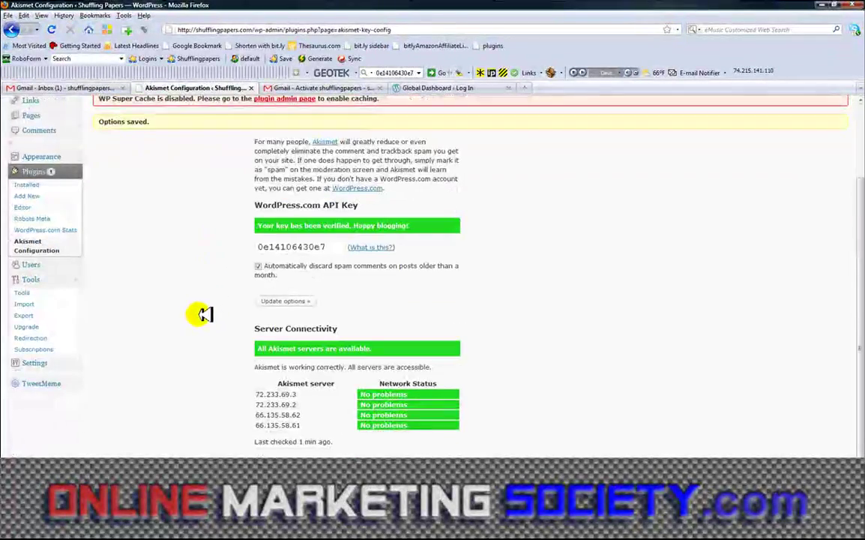
# Look through the installed plugins on the Manage Plugins page for available upgrades
pyautogui.scroll(2, 193, 302)
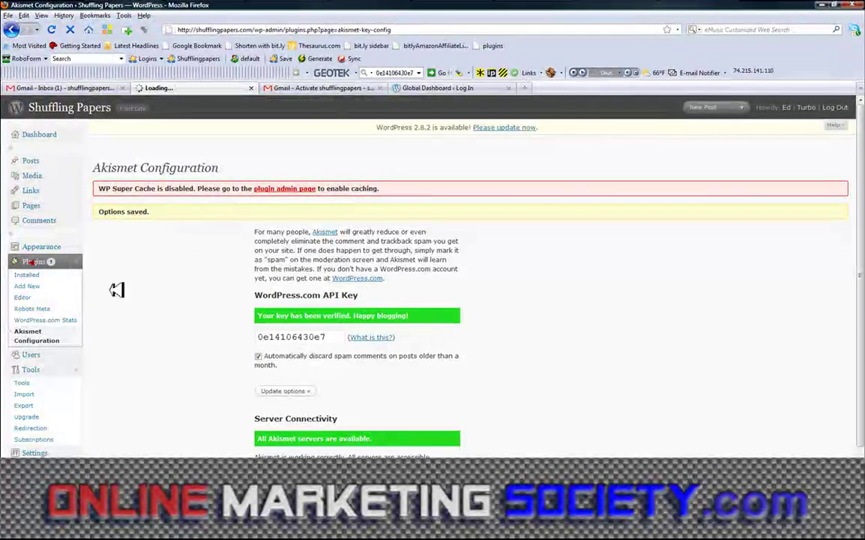
pyautogui.scroll(-8, 141, 295)
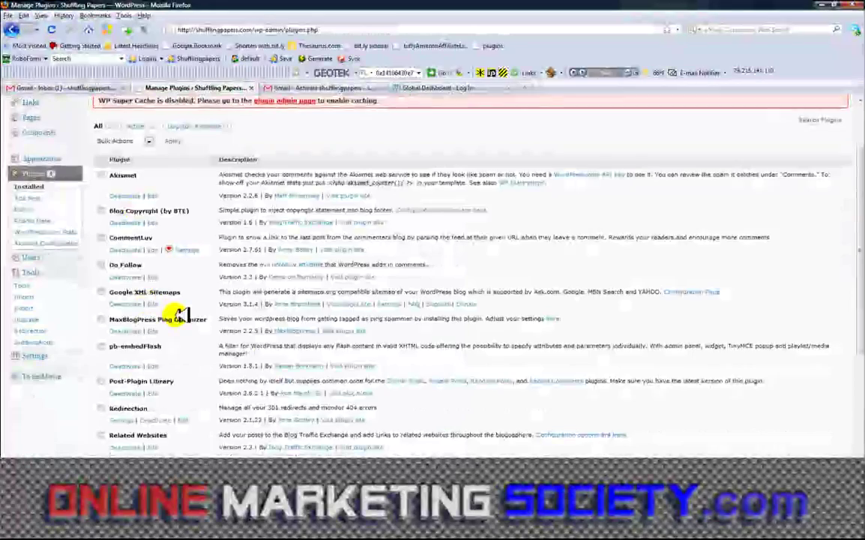
pyautogui.scroll(-2, 193, 314)
pyautogui.scroll(5, 193, 314)
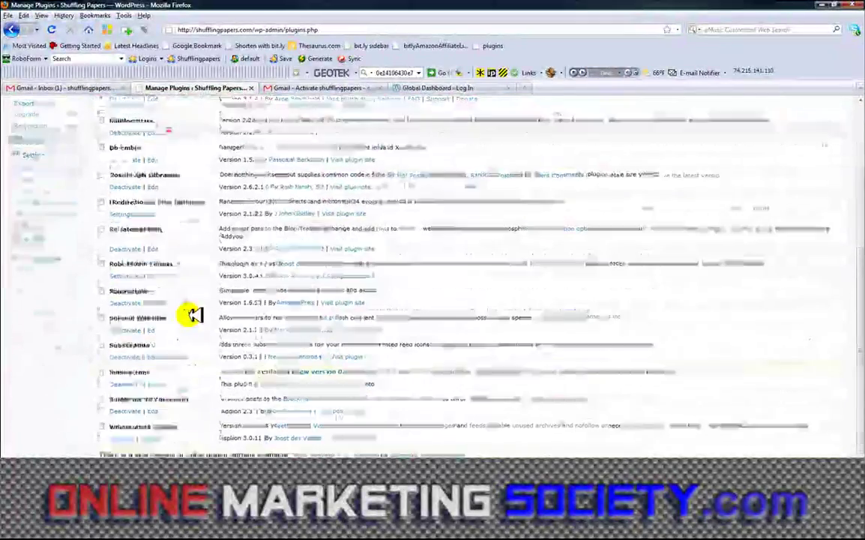
pyautogui.scroll(3, 193, 304)
pyautogui.scroll(-6, 361, 293)
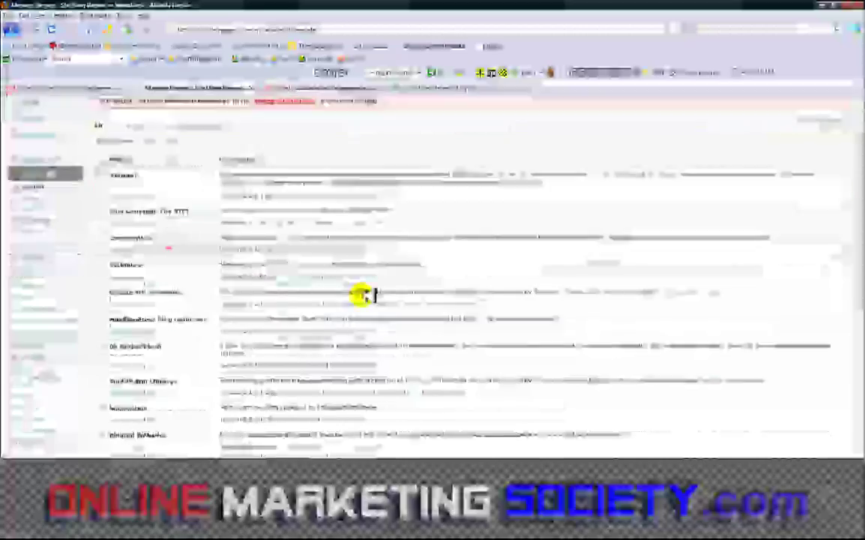
# Run the automatic upgrade for the outdated plugin, check its reactivation message, and return to the Plugins page
pyautogui.scroll(-3, 426, 293)
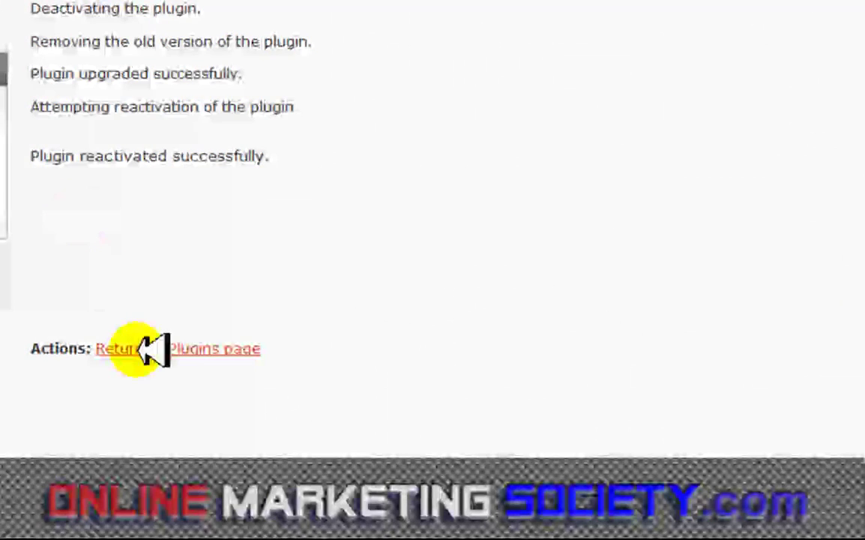
pyautogui.moveTo(39, 155); pyautogui.dragTo(309, 231)
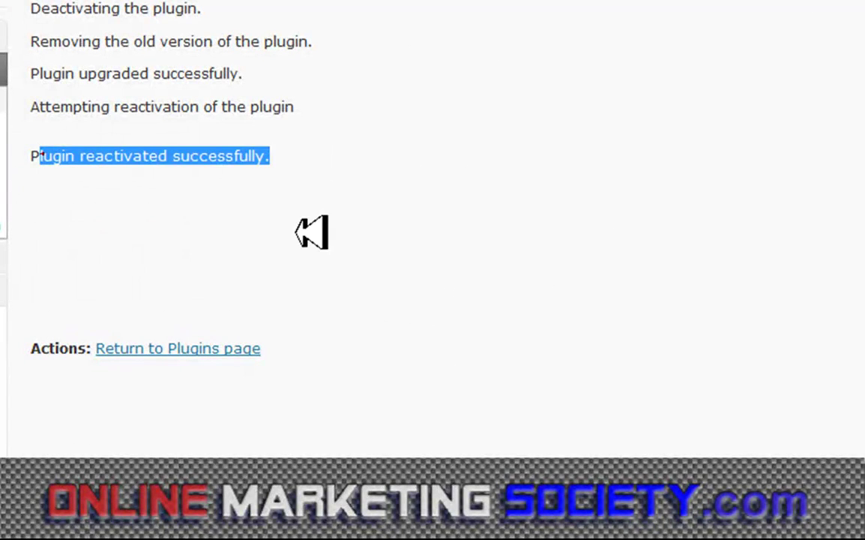
pyautogui.click(213, 351)
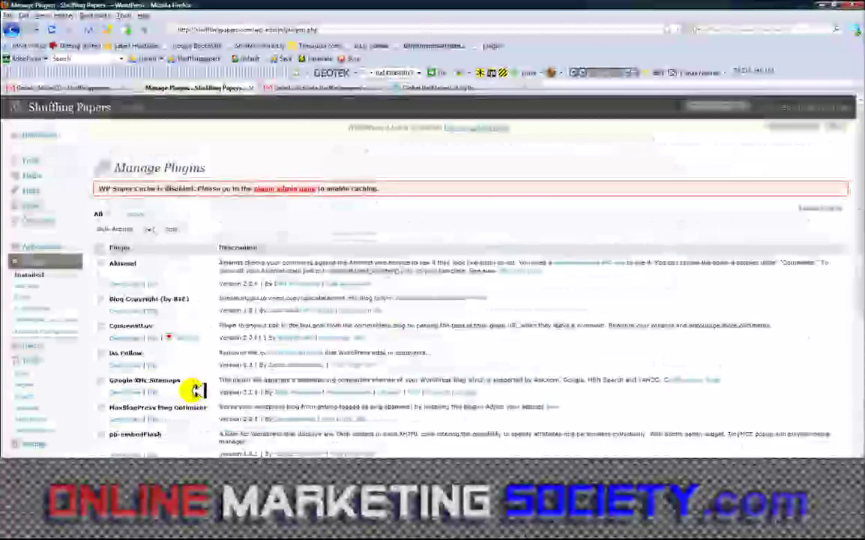
# Search for new plugins to install with the term "tags"
pyautogui.scroll(-3, 211, 296)
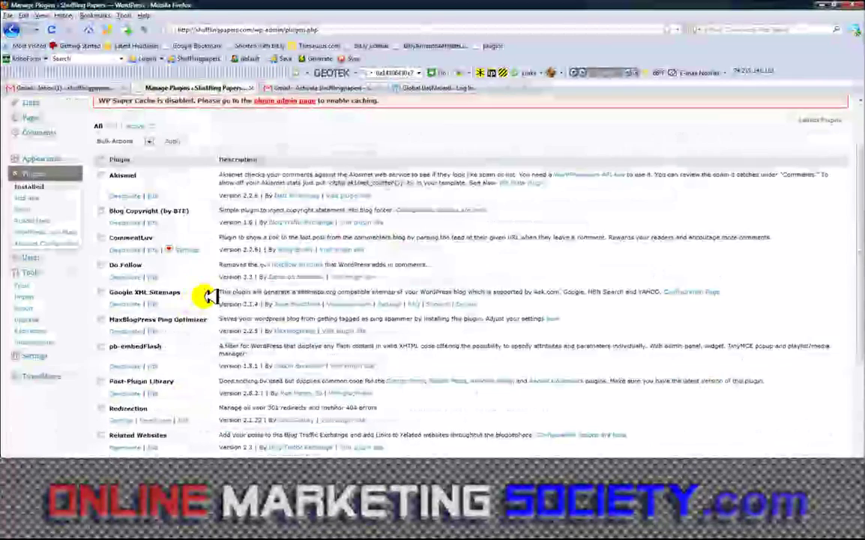
pyautogui.scroll(3, 208, 297)
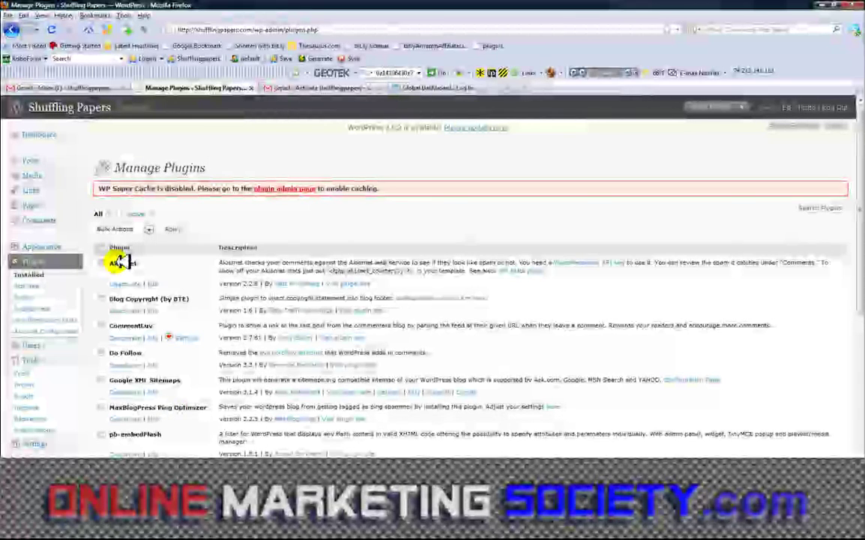
pyautogui.click(33, 286)
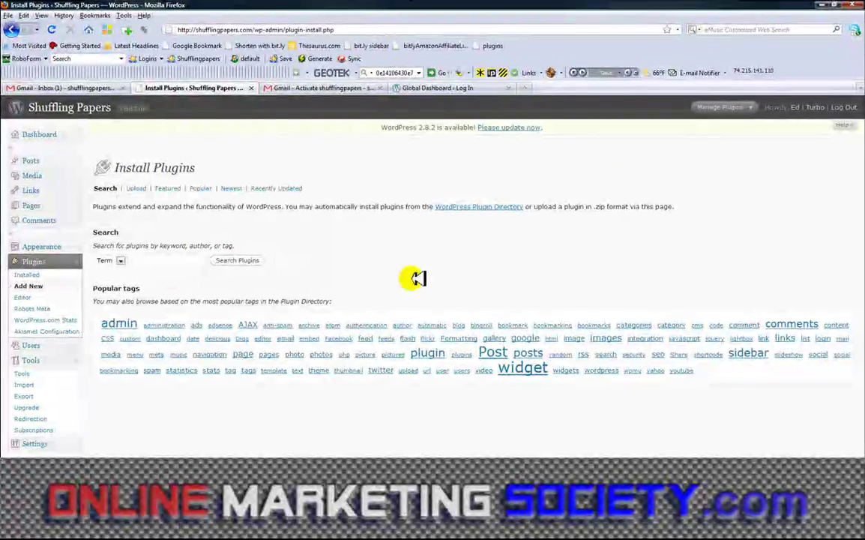
pyautogui.write('tags')
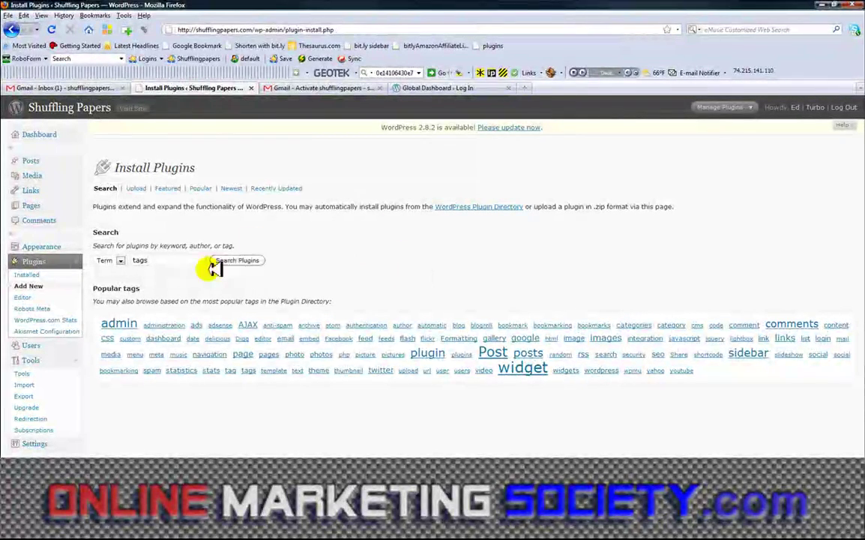
pyautogui.click(245, 261)
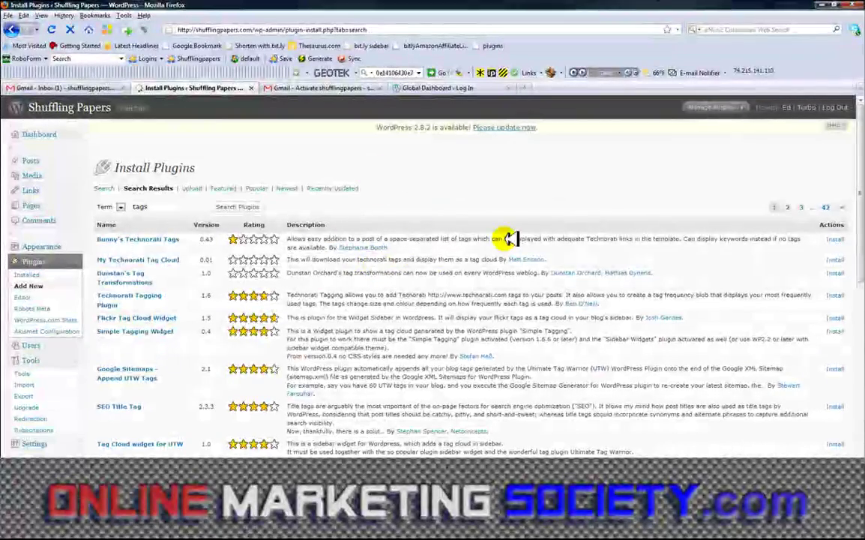
# Open the details of the SEO Title Tag plugin from the search results and install it
pyautogui.scroll(-6, 508, 239)
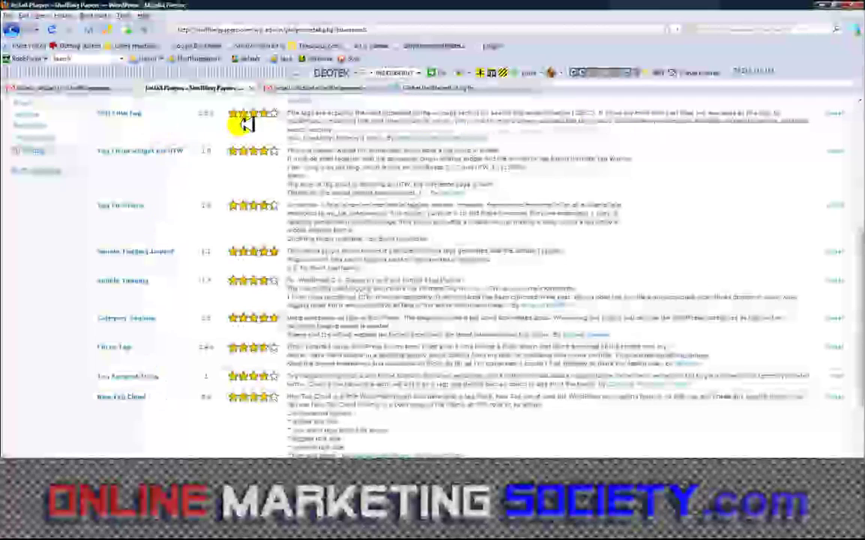
pyautogui.scroll(1, 120, 178)
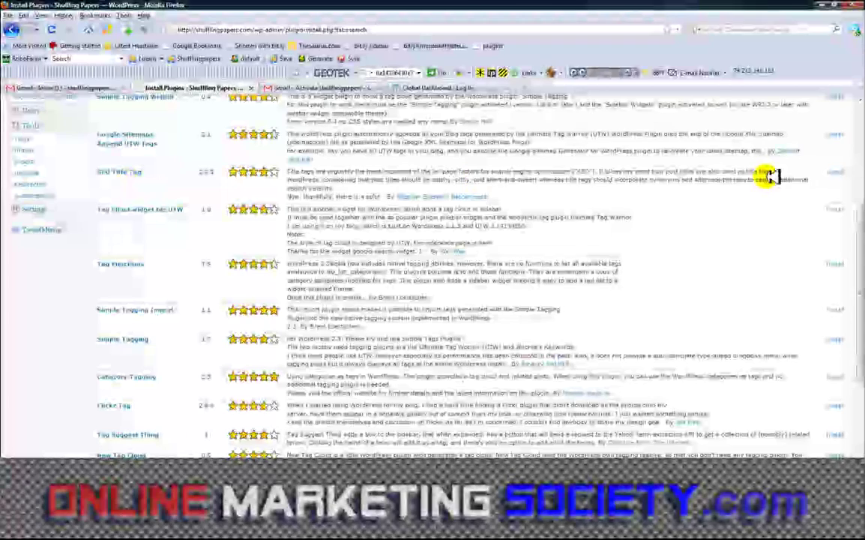
pyautogui.click(837, 172)
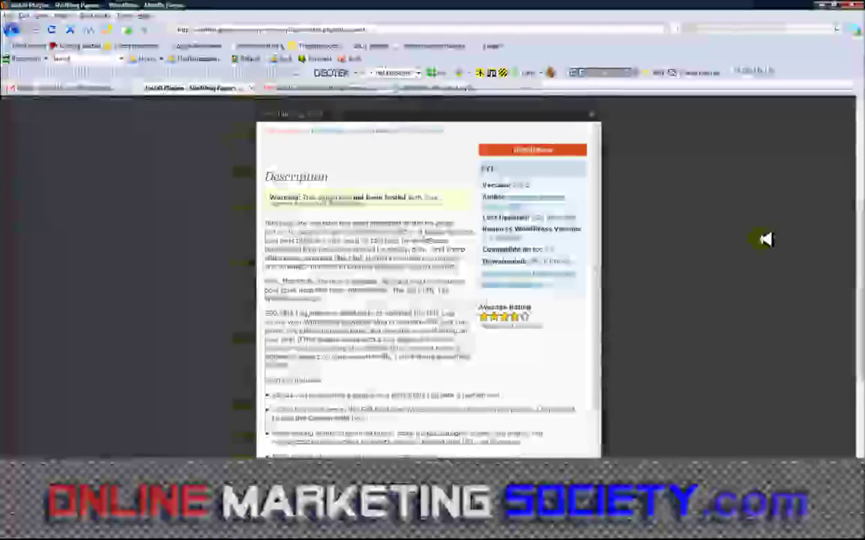
pyautogui.click(571, 156)
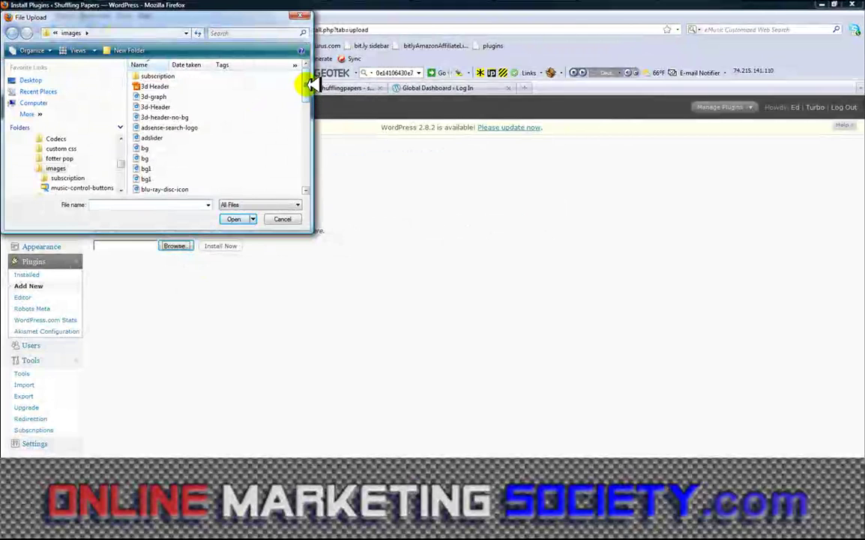
# Install the plugin from the internal_link_building.php zip file in the Shuffling Papers plugins folder and activate it
pyautogui.moveTo(311, 84); pyautogui.dragTo(286, 68)
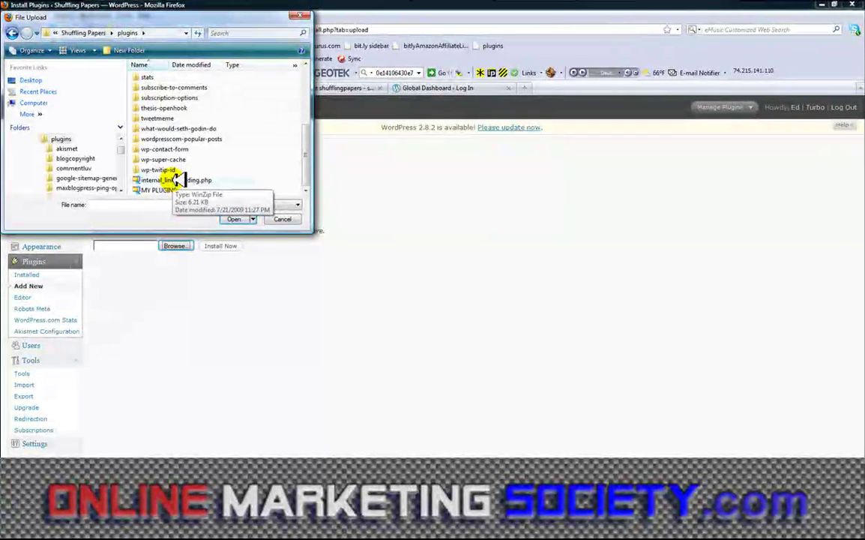
pyautogui.doubleClick(177, 180)
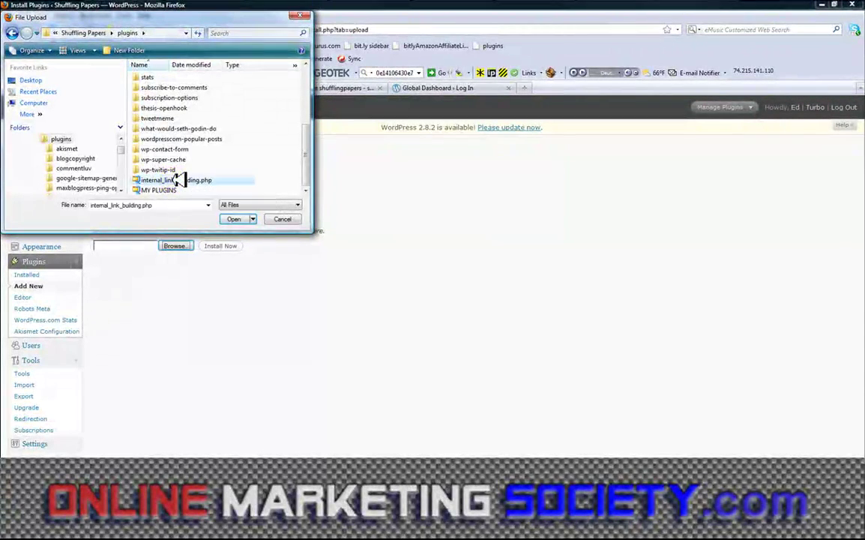
pyautogui.click(217, 246)
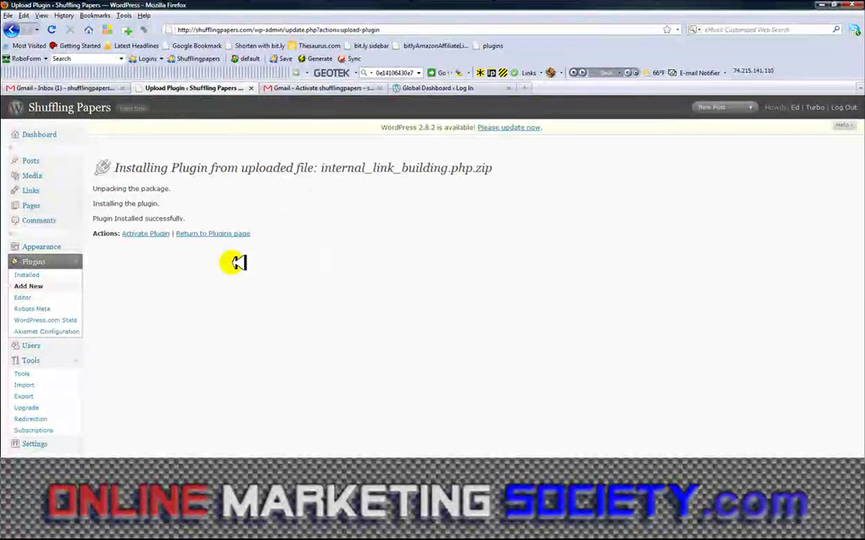
pyautogui.click(144, 233)
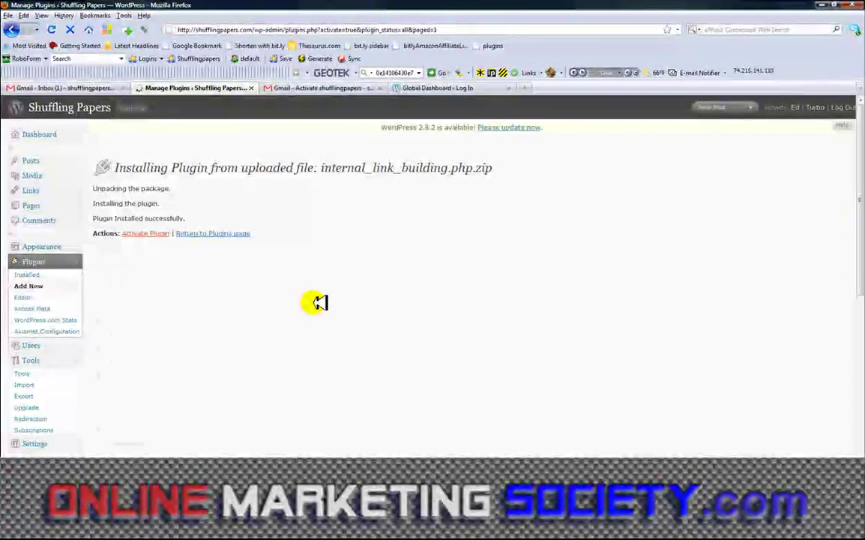
# Delete the inactive SEO Title Tag plugin from the Manage Plugins list
pyautogui.scroll(-1, 250, 300)
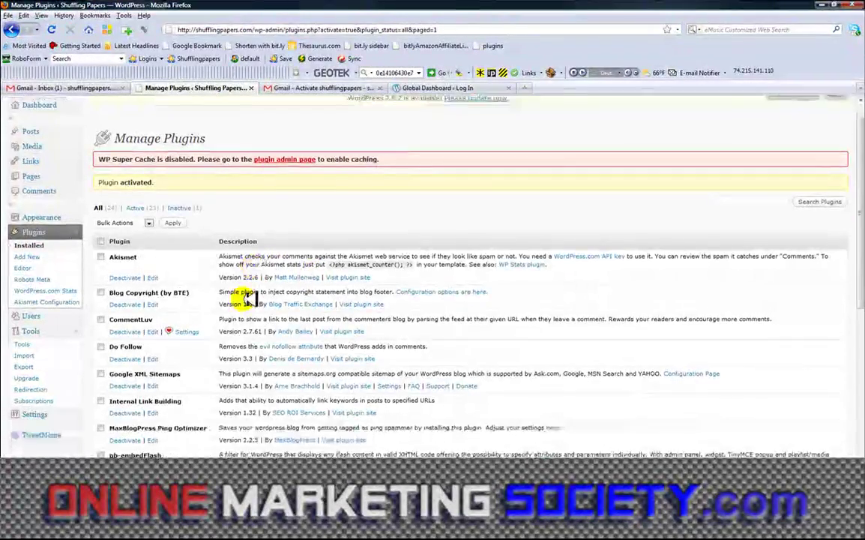
pyautogui.scroll(-15, 240, 304)
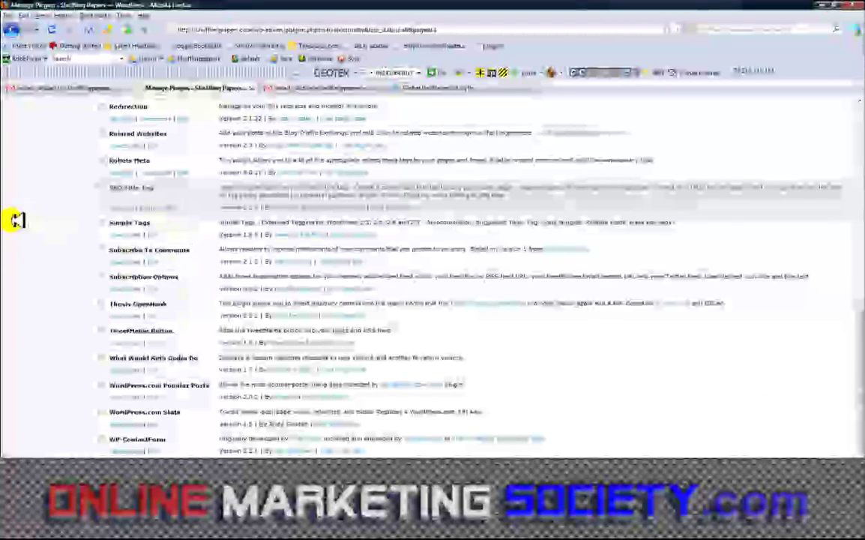
pyautogui.scroll(2, 54, 246)
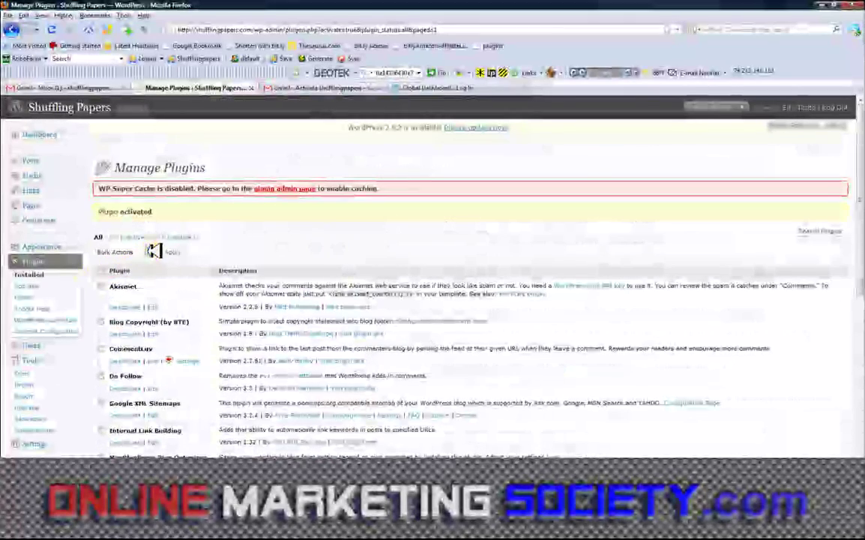
pyautogui.click(143, 279)
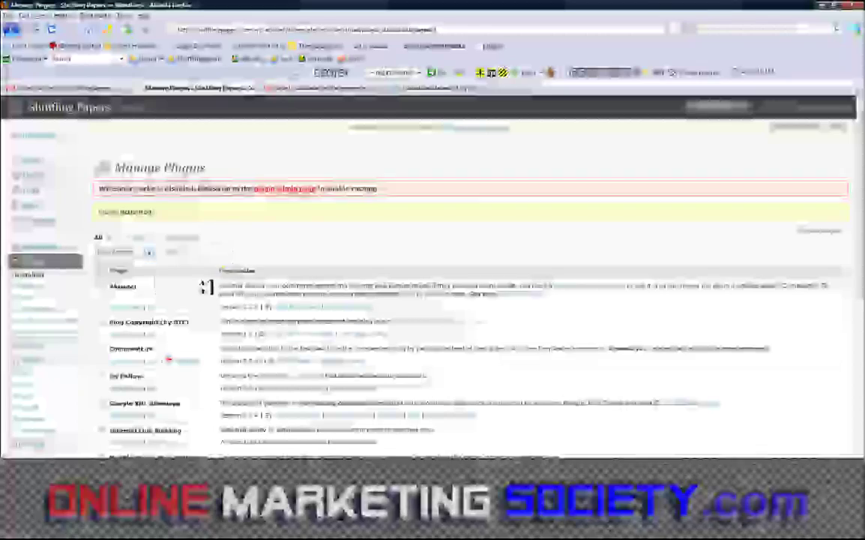
pyautogui.scroll(-10, 162, 348)
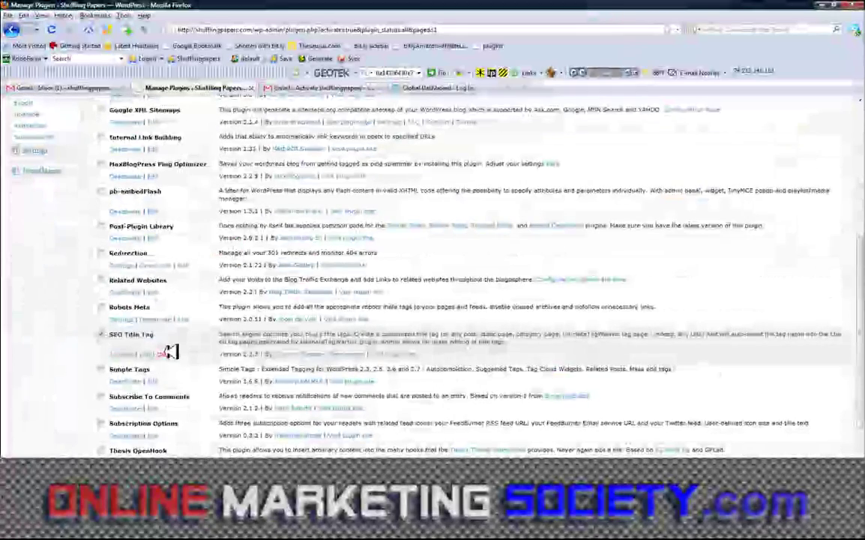
pyautogui.click(168, 352)
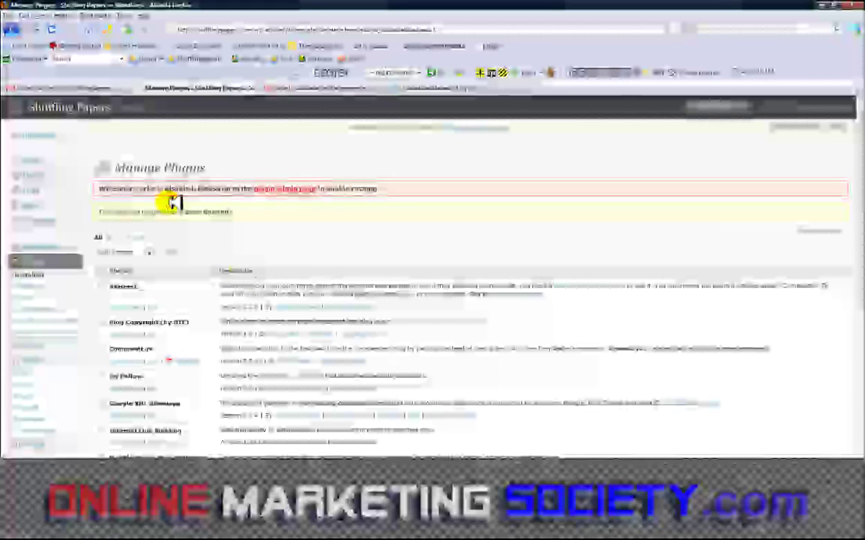
pyautogui.moveTo(99, 188); pyautogui.dragTo(131, 194)
pyautogui.click(272, 222)
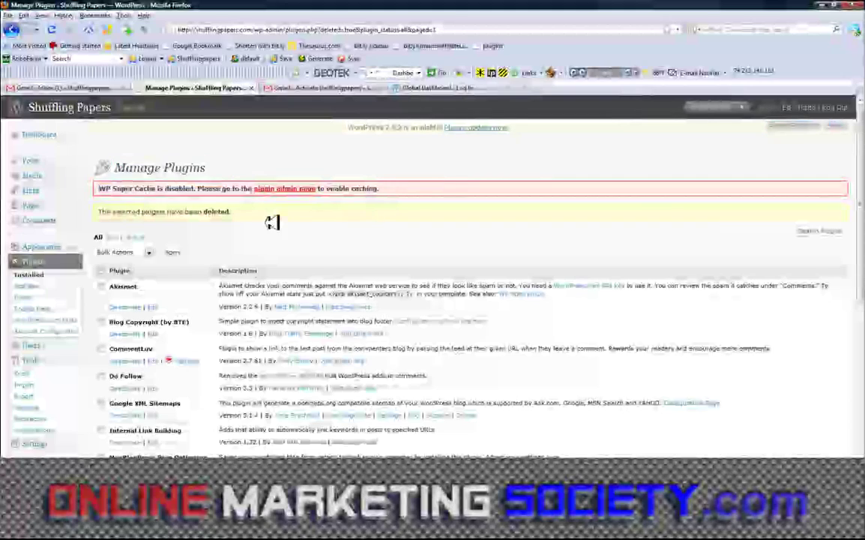
# Look through the remaining installed plugins on the Manage Plugins page
pyautogui.scroll(-3, 294, 230)
pyautogui.scroll(-10, 75, 331)
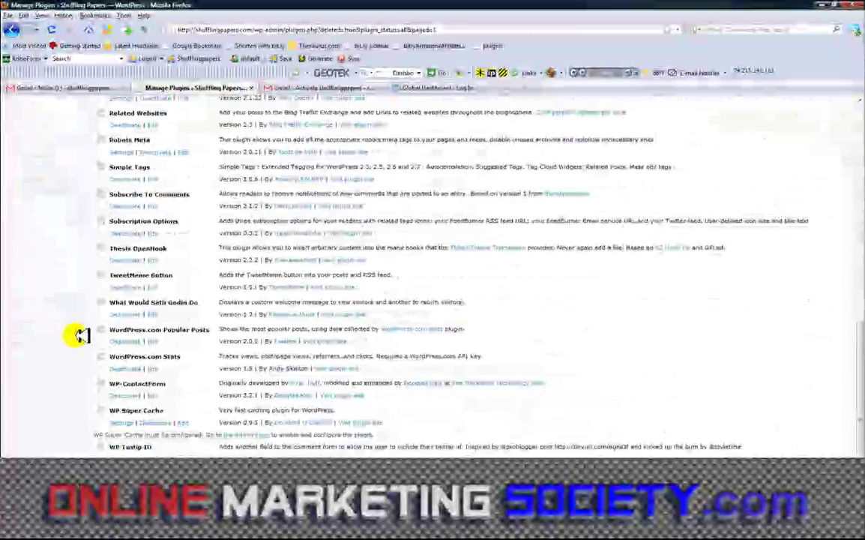
pyautogui.scroll(10, 80, 336)
pyautogui.scroll(3, 80, 335)
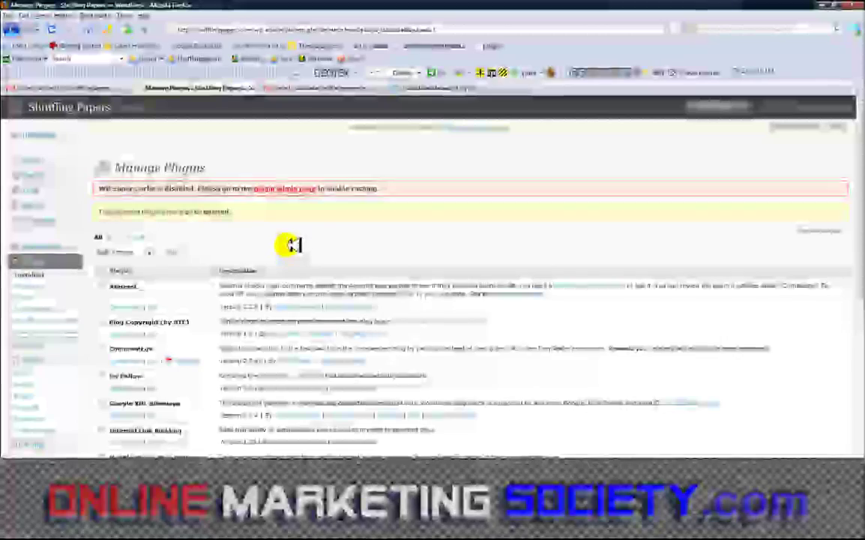
pyautogui.scroll(-3, 289, 243)
pyautogui.scroll(-5, 106, 372)
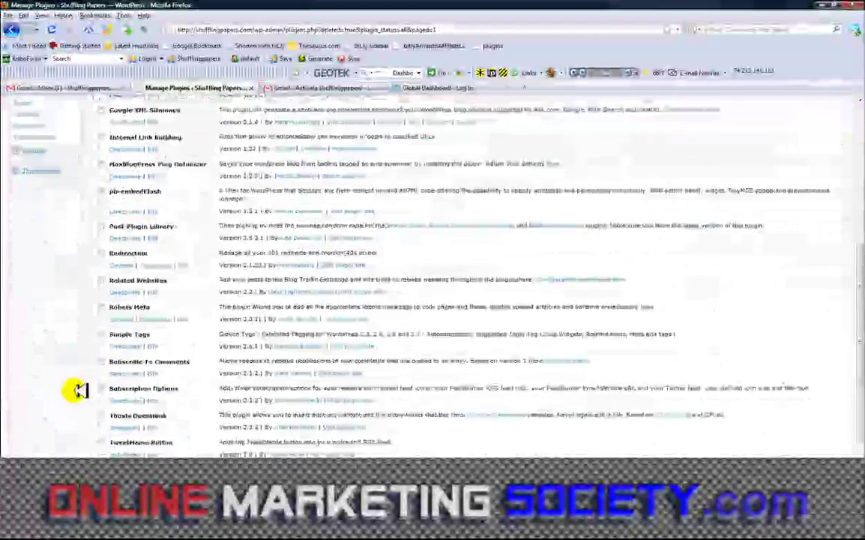
pyautogui.scroll(10, 257, 241)
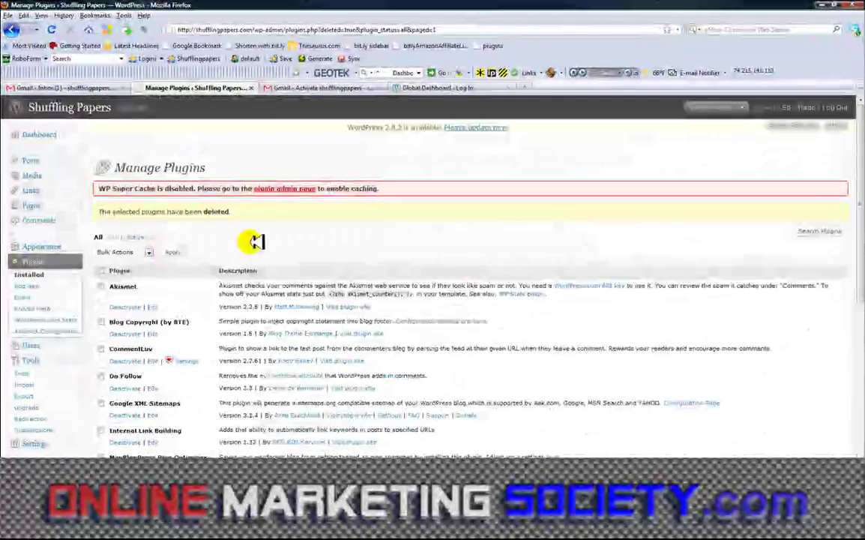